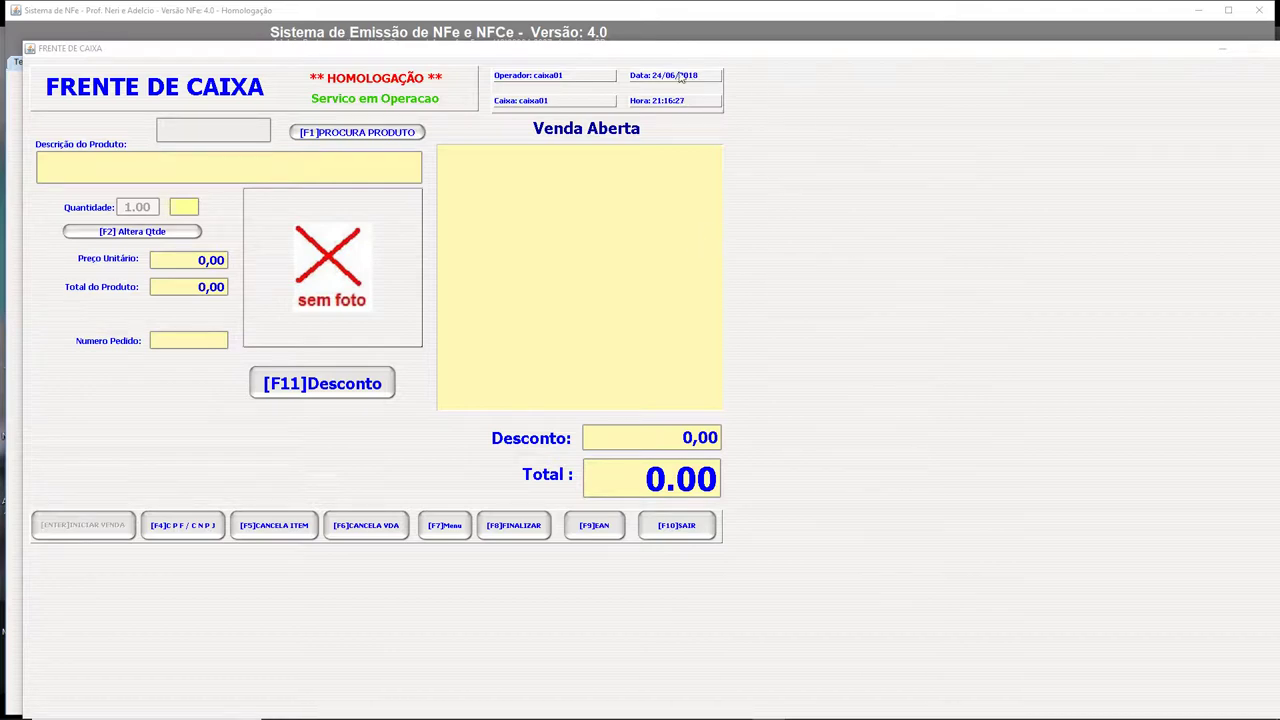
# - Look up the product CURSO DE JAVA SE I and add it to the open sale
pyautogui.moveTo(542, 54); pyautogui.dragTo(745, 161)
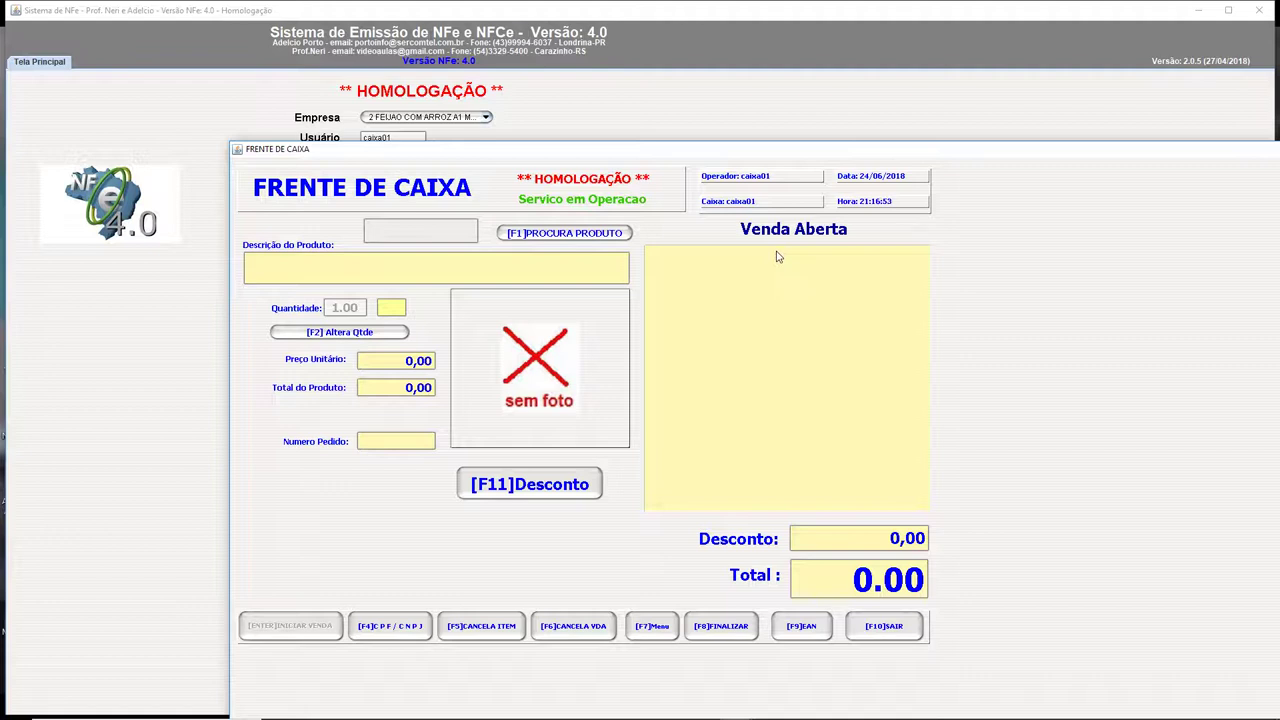
pyautogui.click(553, 236)
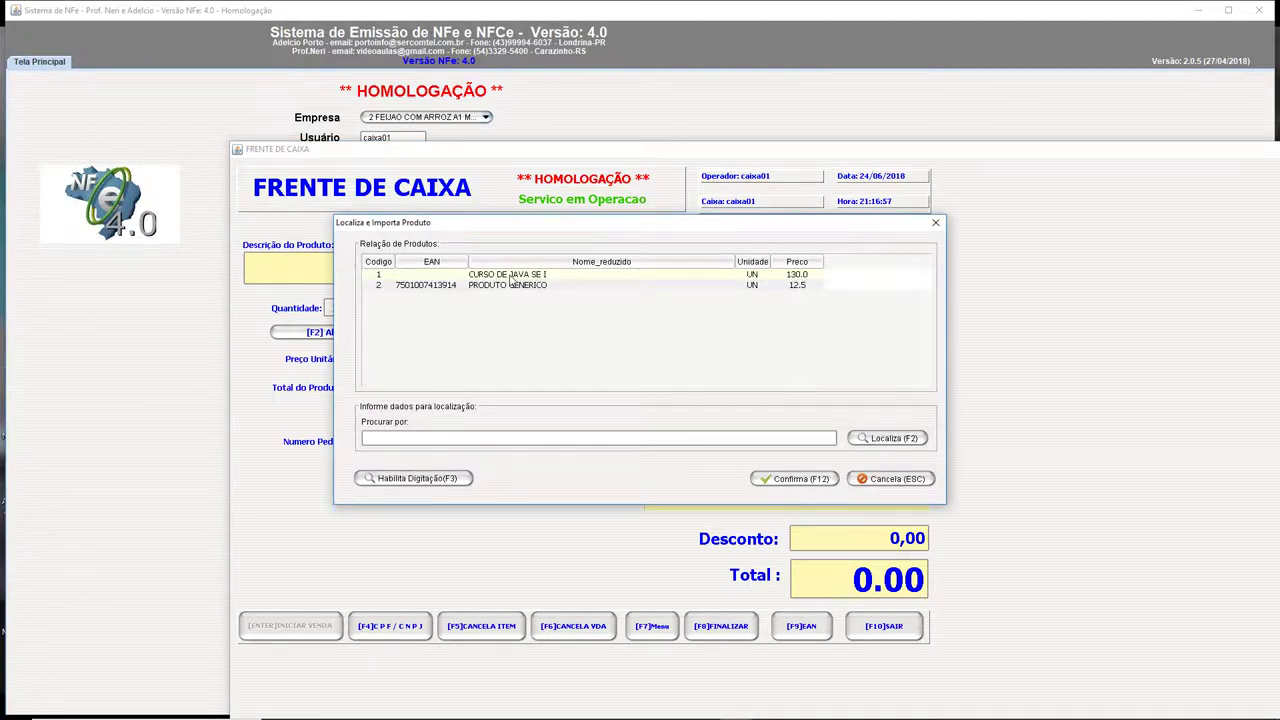
pyautogui.click(512, 285)
pyautogui.press('Up')
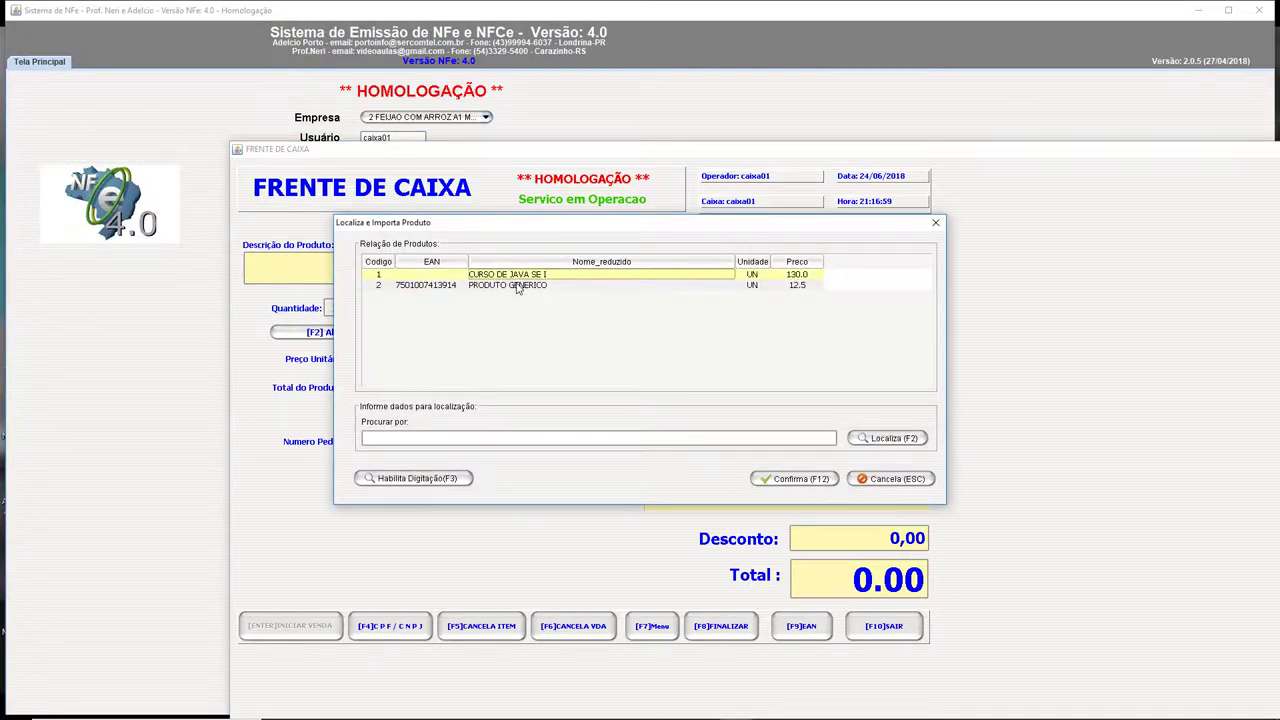
pyautogui.click(806, 479)
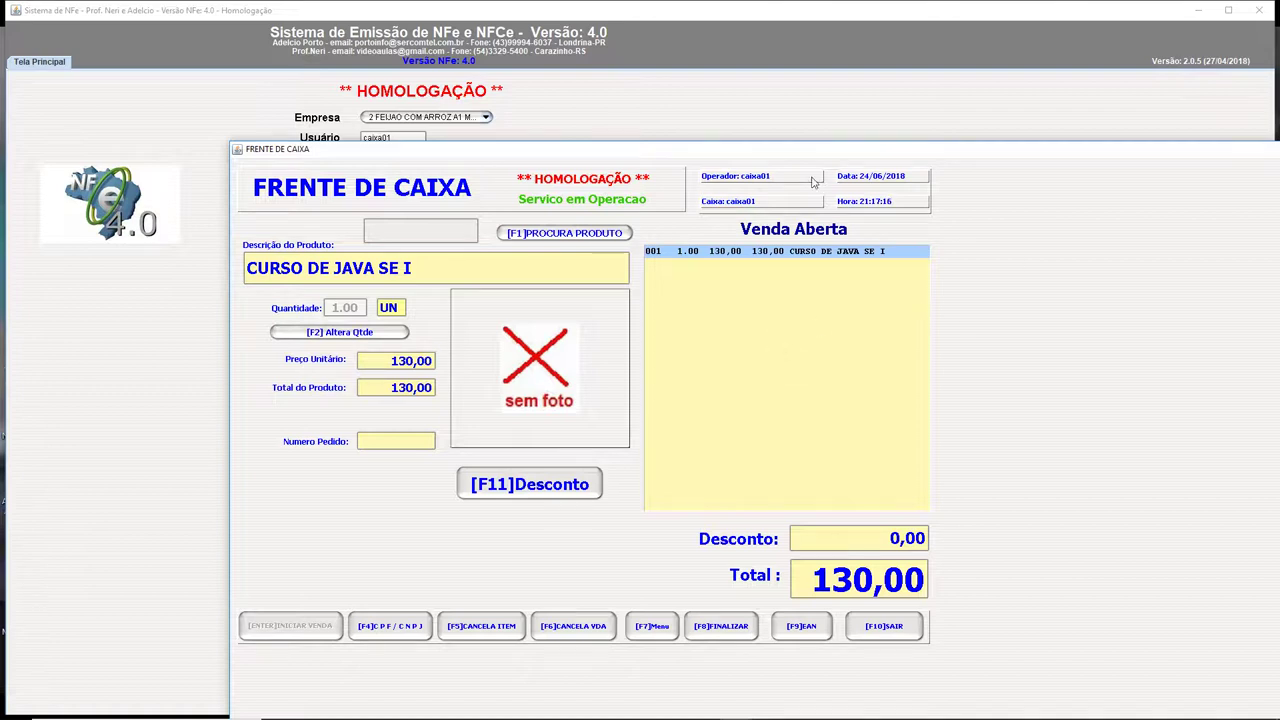
pyautogui.moveTo(783, 155); pyautogui.dragTo(718, 140)
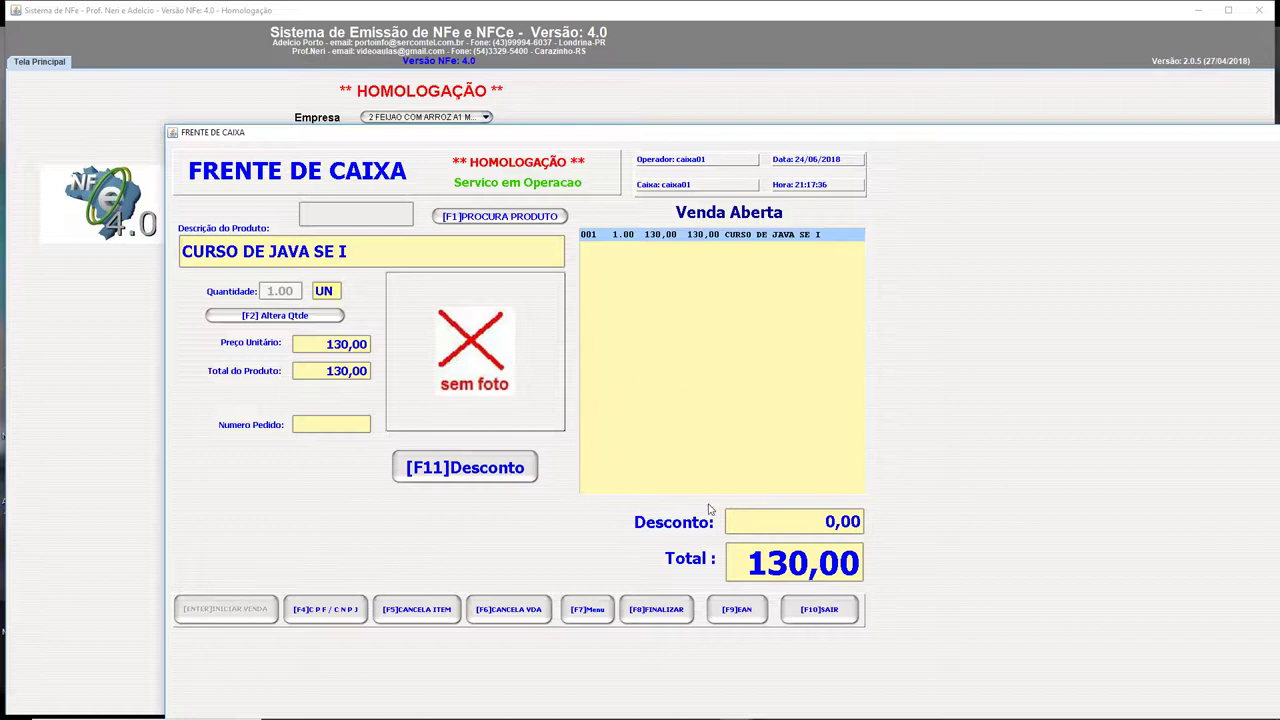
# - Finalize the sale with a payment of 150,00 in 01 - DINHEIRO and confirm closing it
pyautogui.click(655, 614)
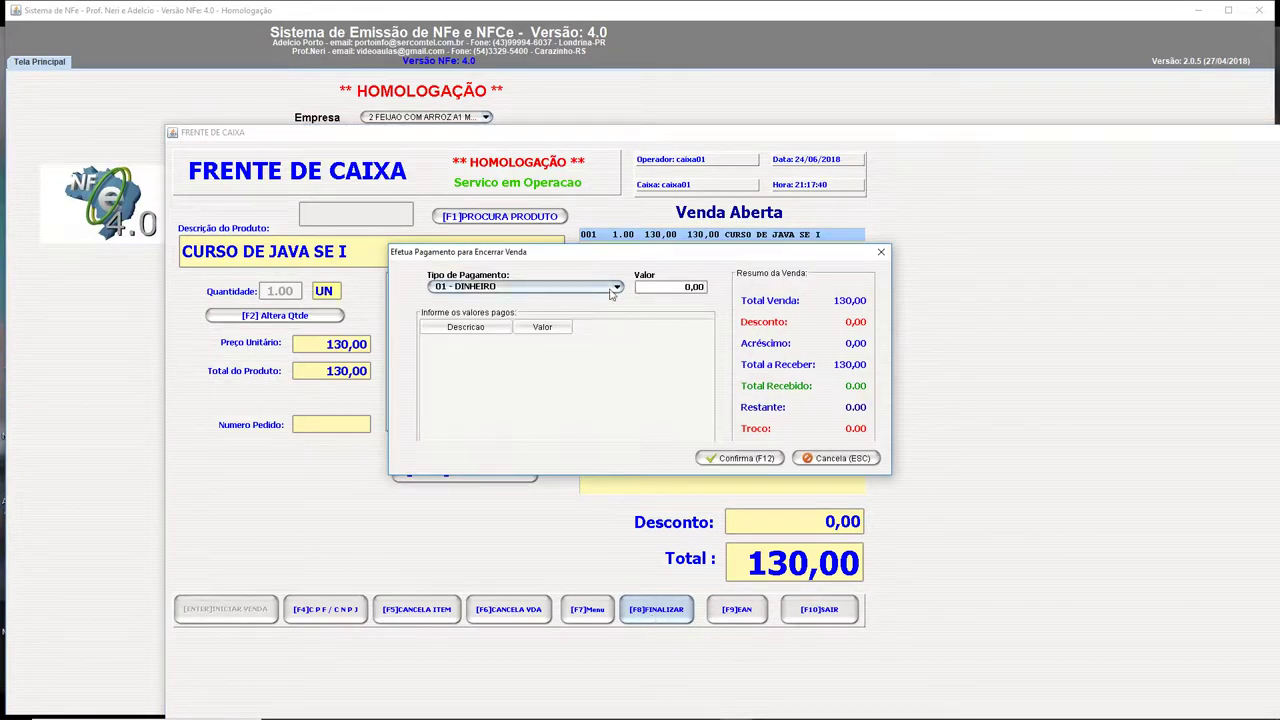
pyautogui.click(612, 288)
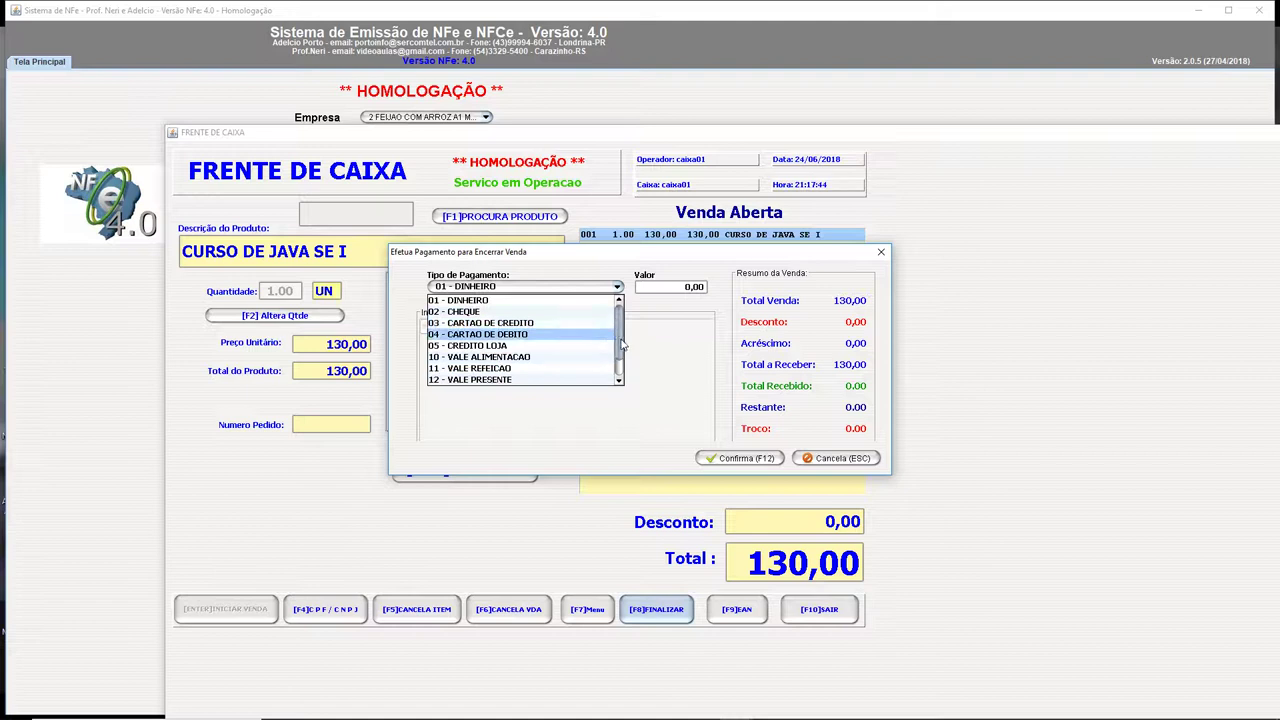
pyautogui.click(661, 292)
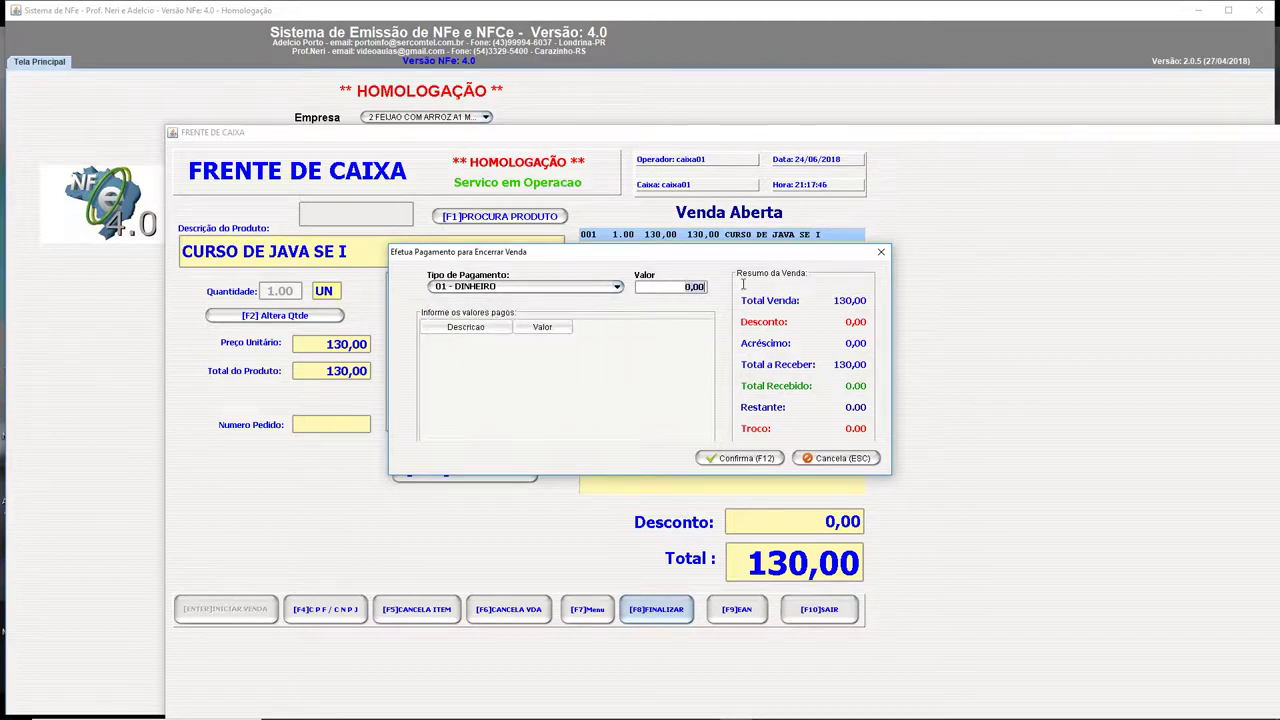
pyautogui.write('15')
pyautogui.press('Return')
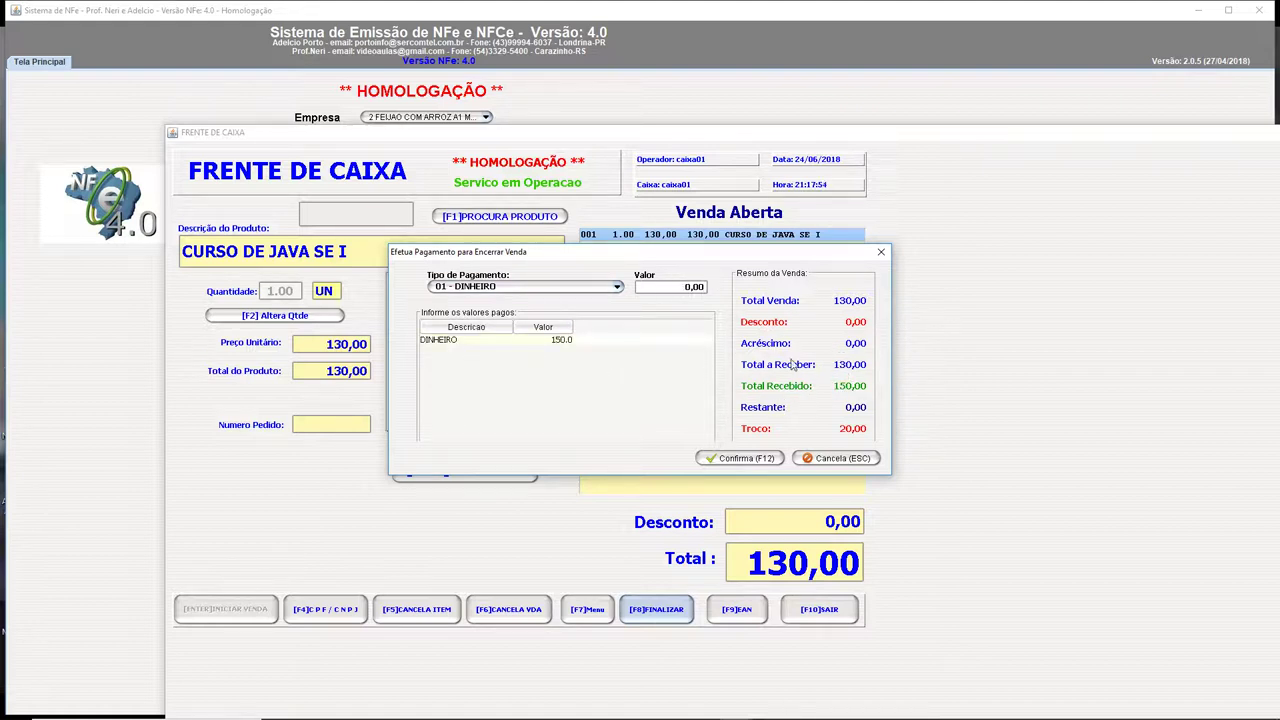
pyautogui.click(750, 460)
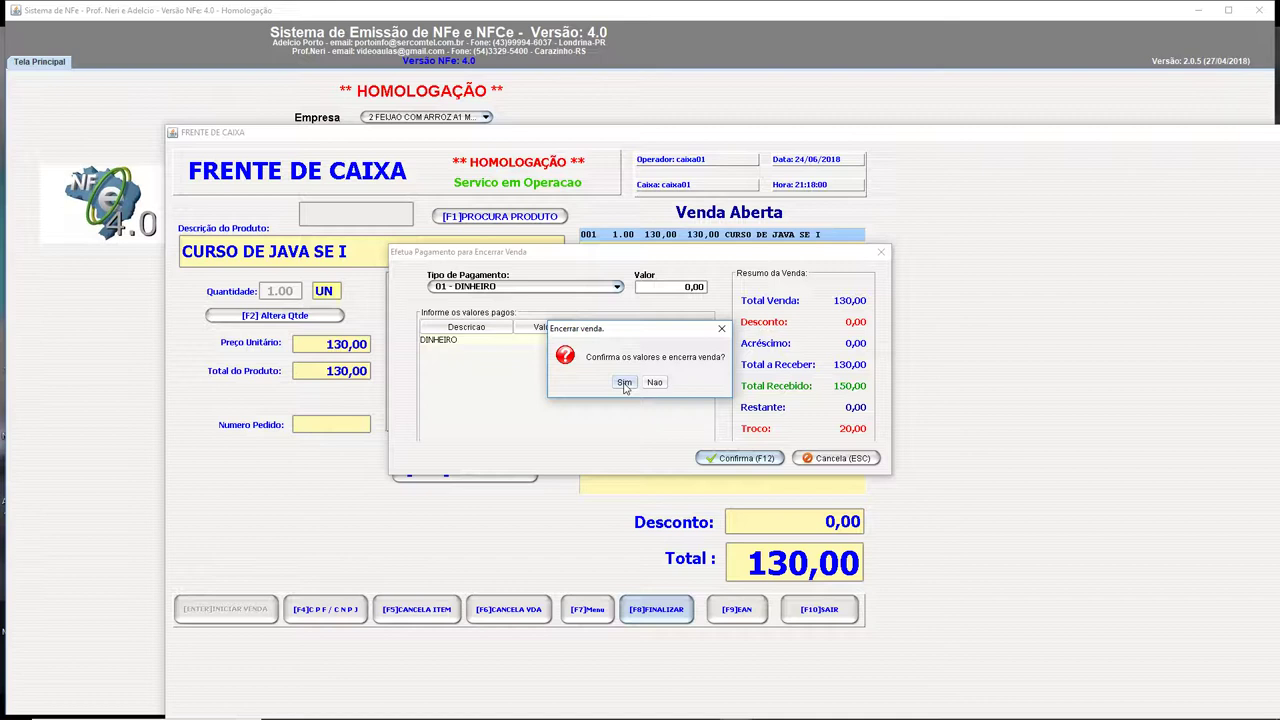
pyautogui.click(624, 383)
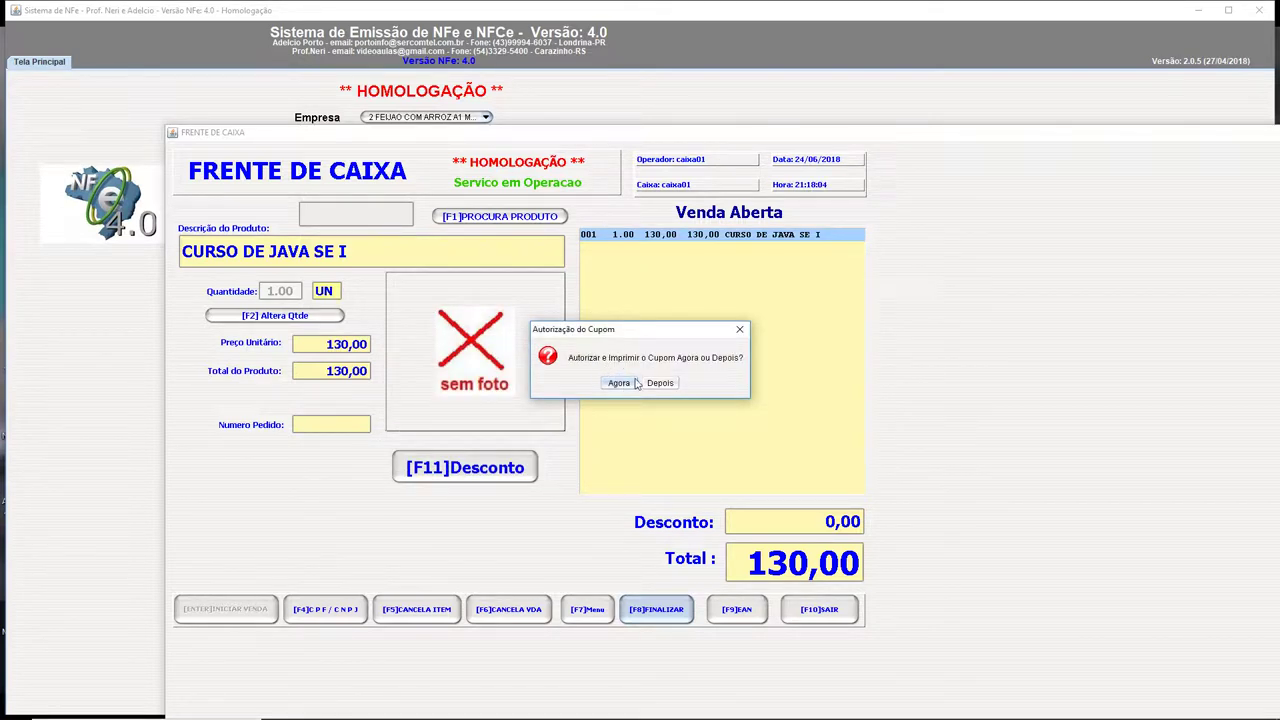
# - Authorize and print the receipt now as NFCe number 1, then exit the Frente de Caixa screen
pyautogui.click(619, 383)
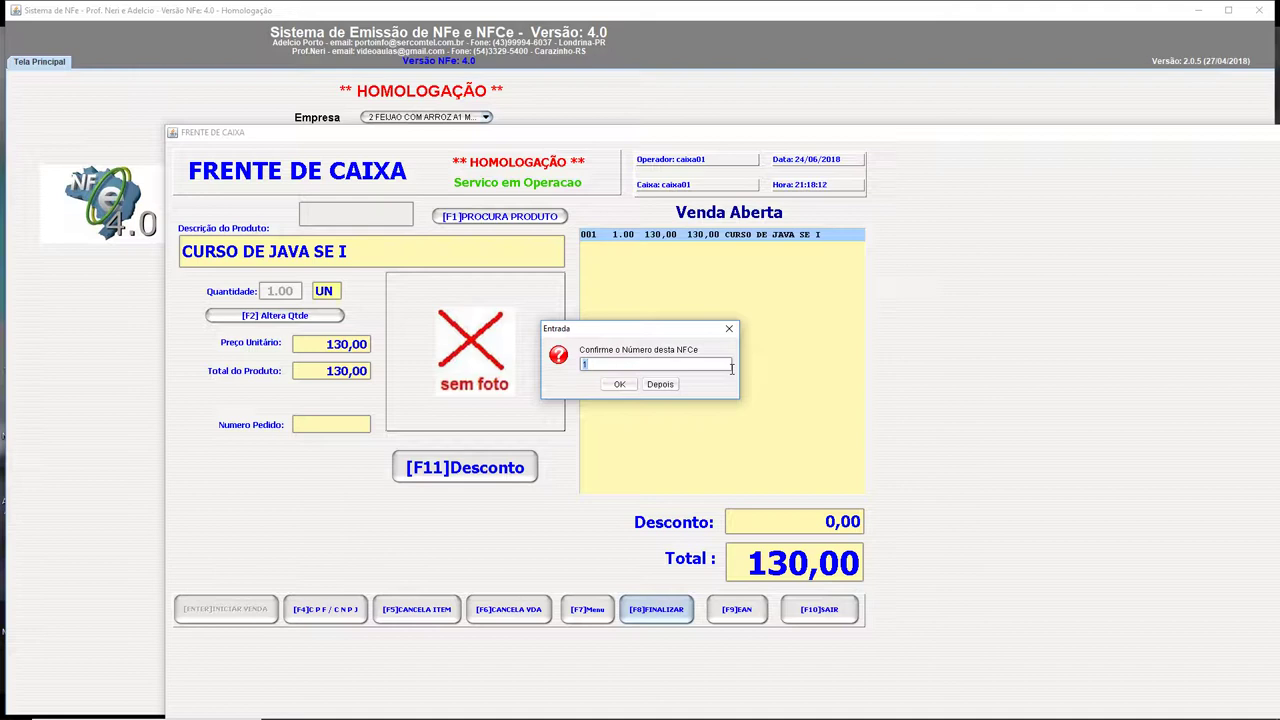
pyautogui.click(615, 386)
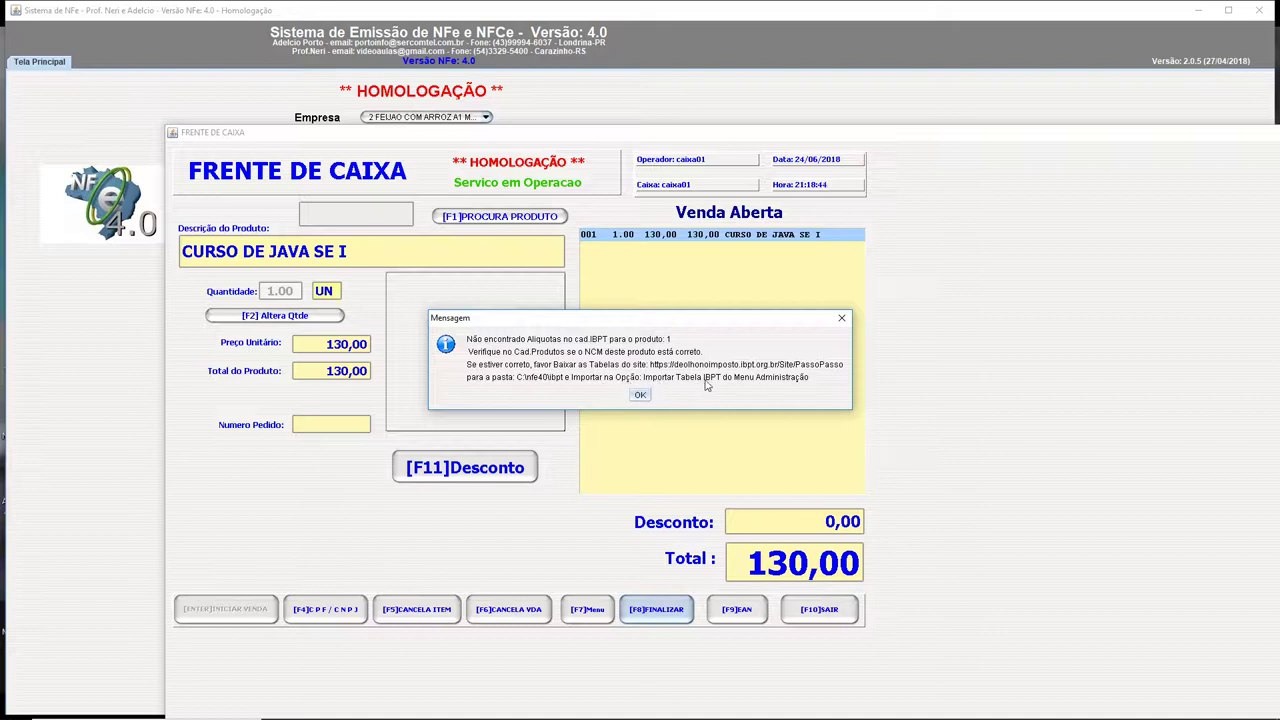
pyautogui.click(640, 396)
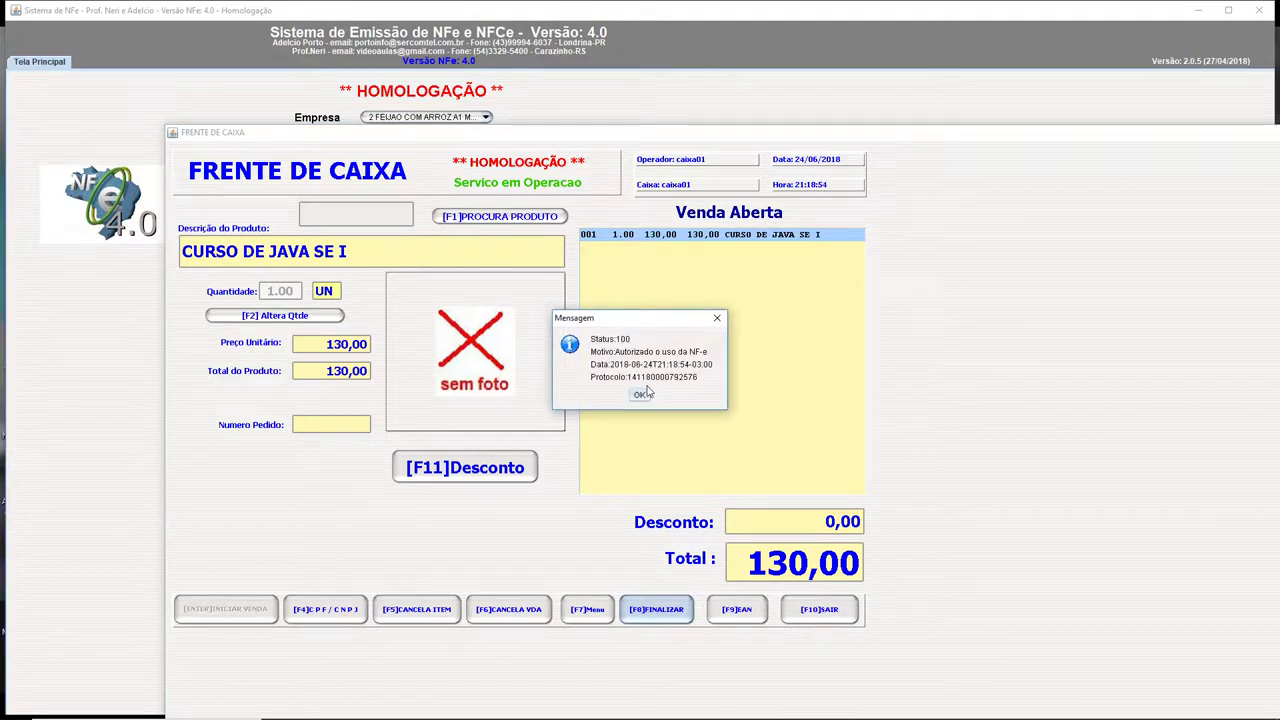
pyautogui.click(640, 396)
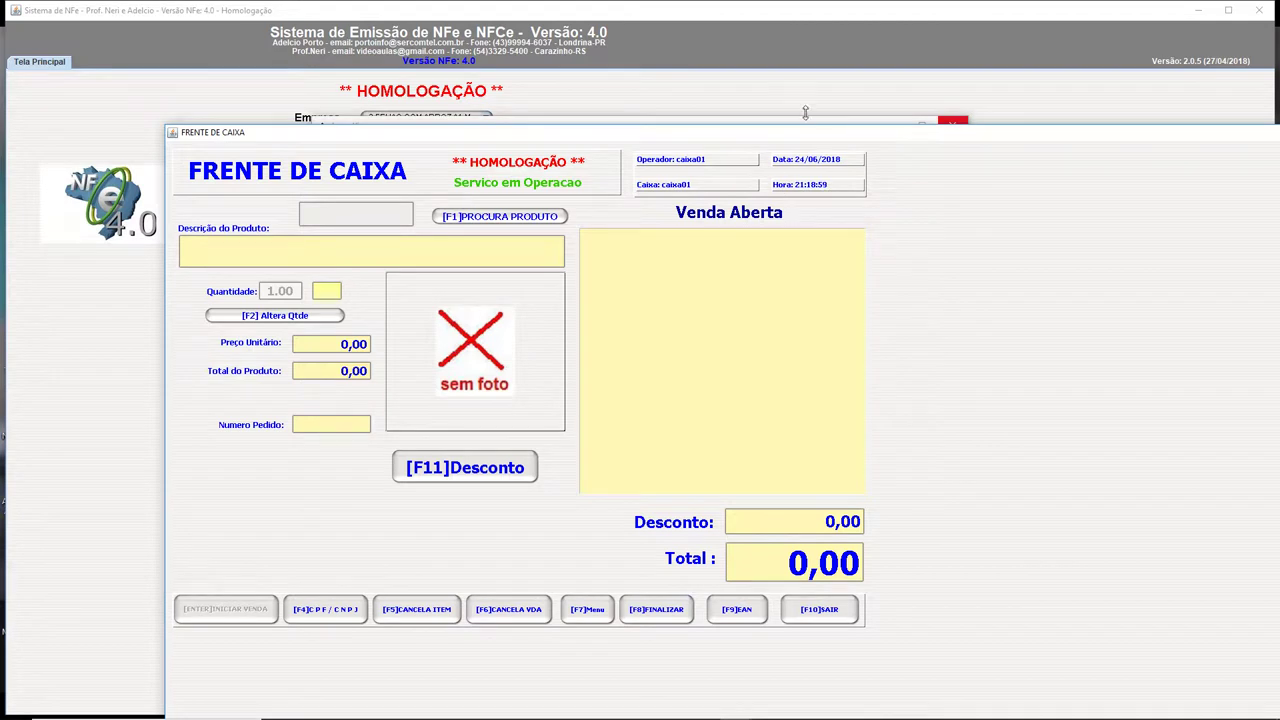
pyautogui.click(825, 612)
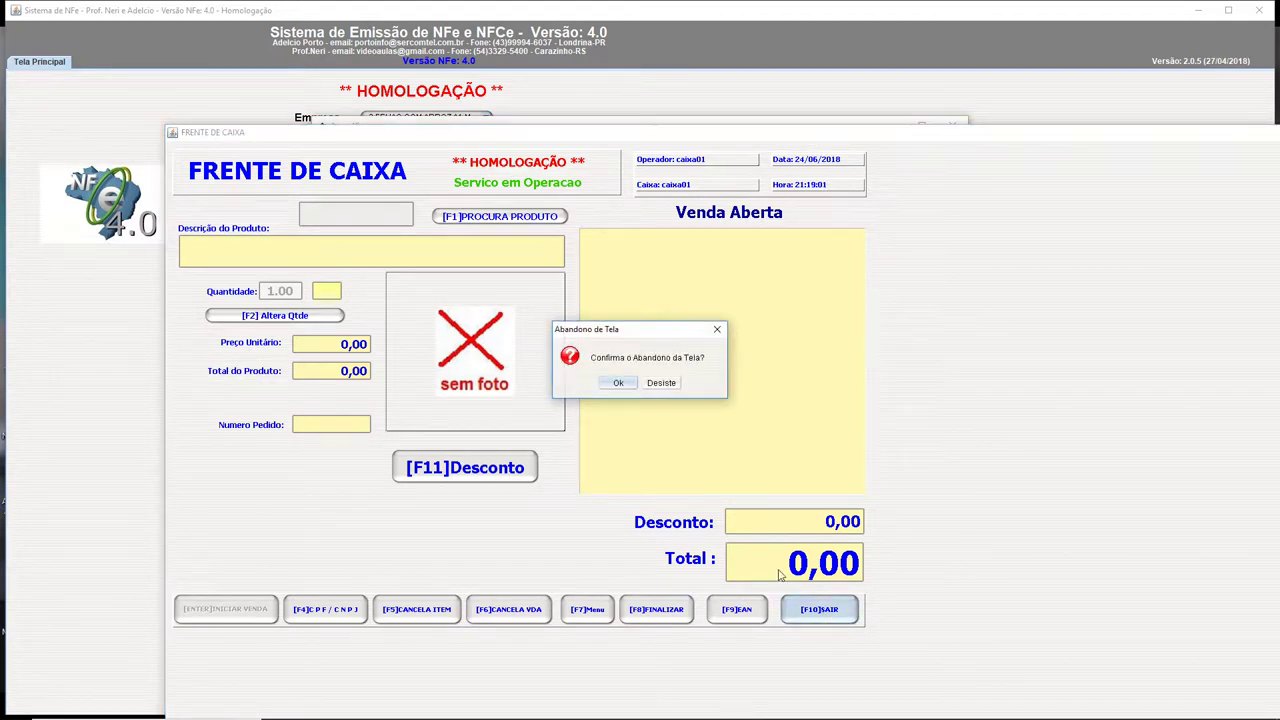
pyautogui.click(617, 384)
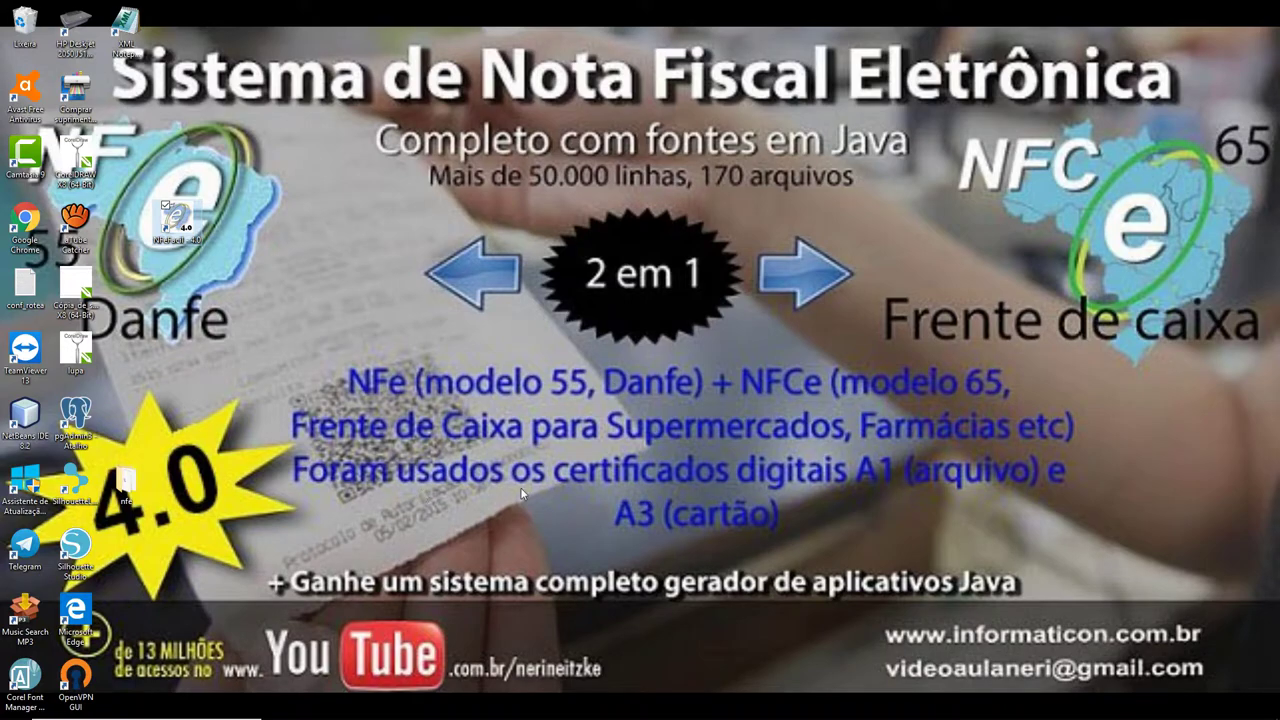
# - Open the C:\nfe40\ibpt folder in File Explorer and examine the IBPT tax table files for each state
pyautogui.click(378, 707)
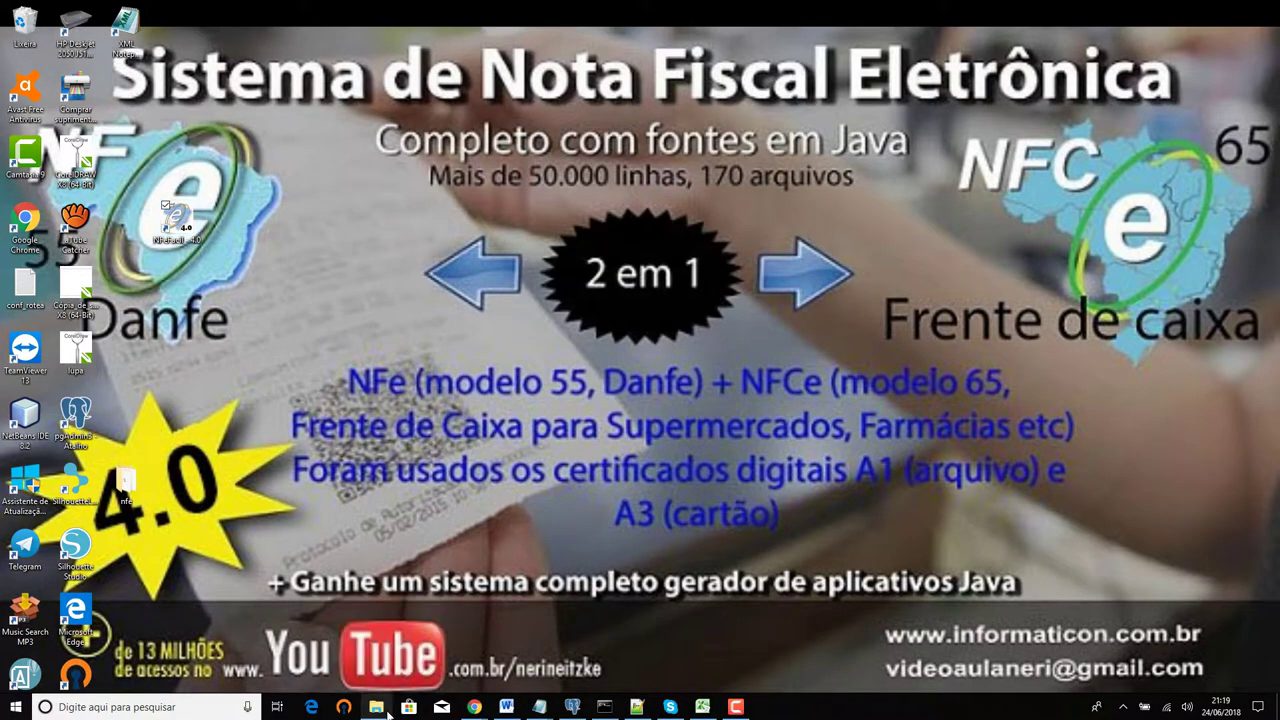
pyautogui.click(420, 497)
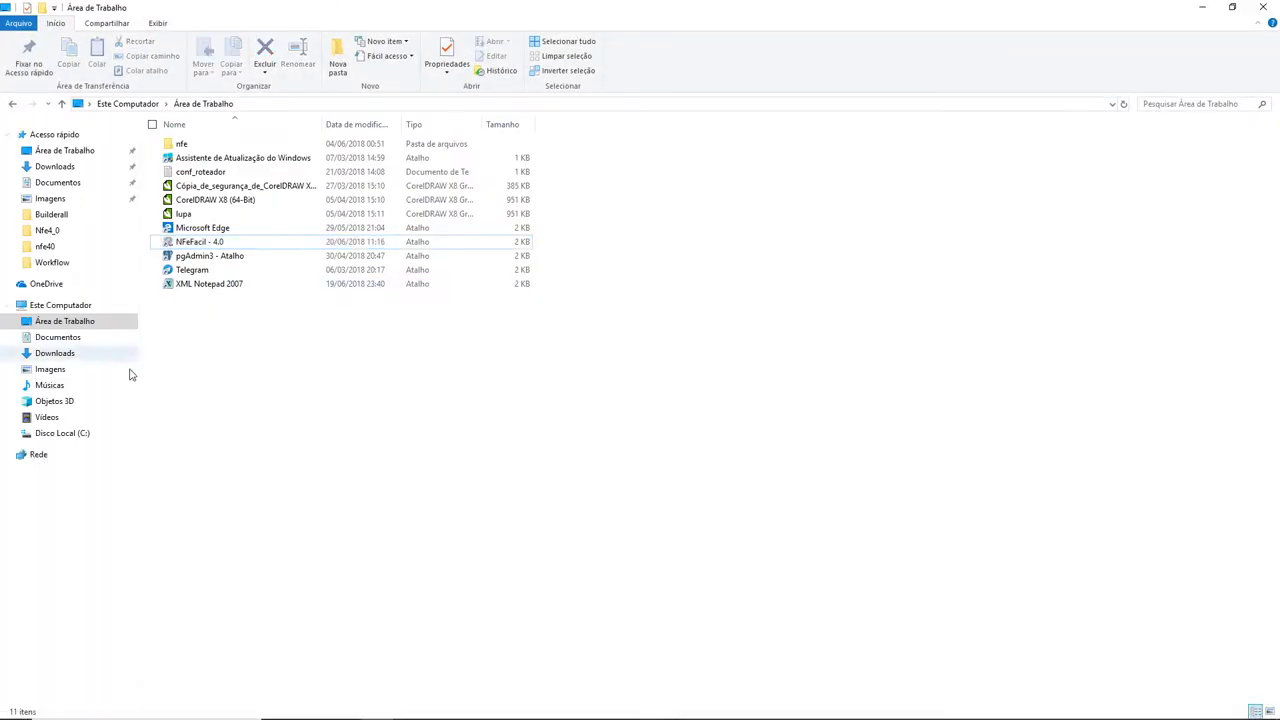
pyautogui.click(79, 436)
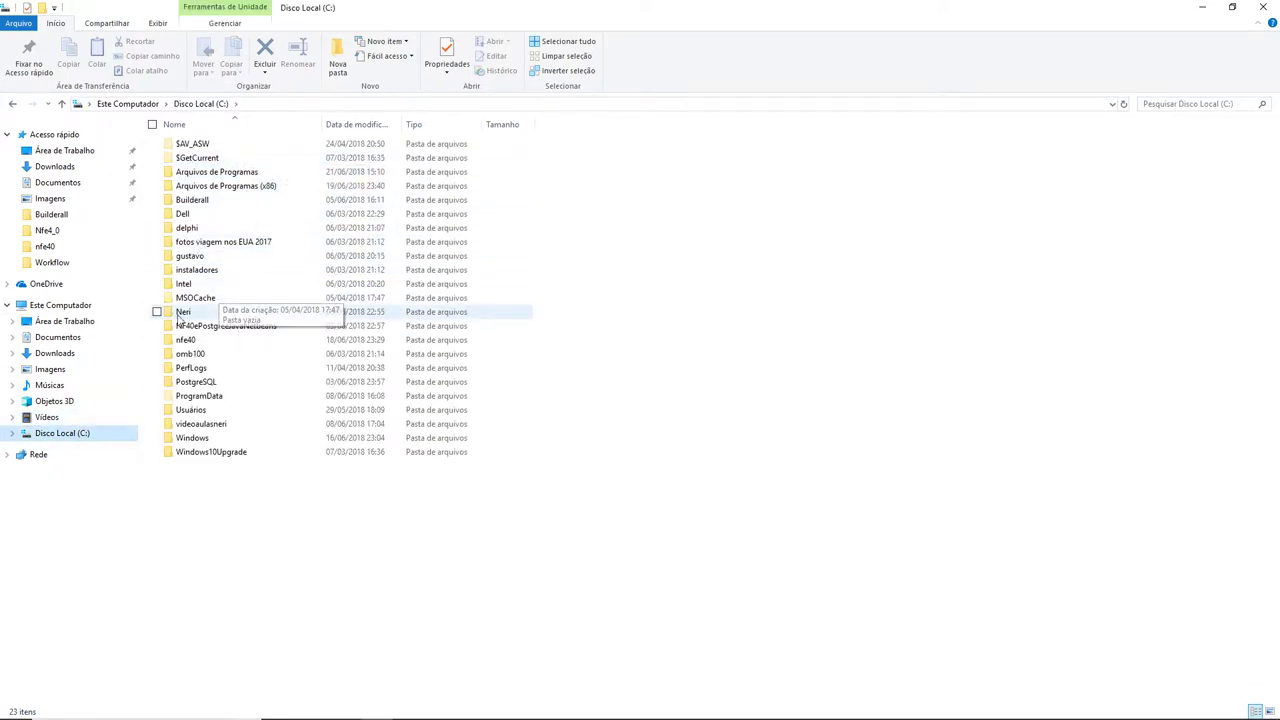
pyautogui.doubleClick(186, 341)
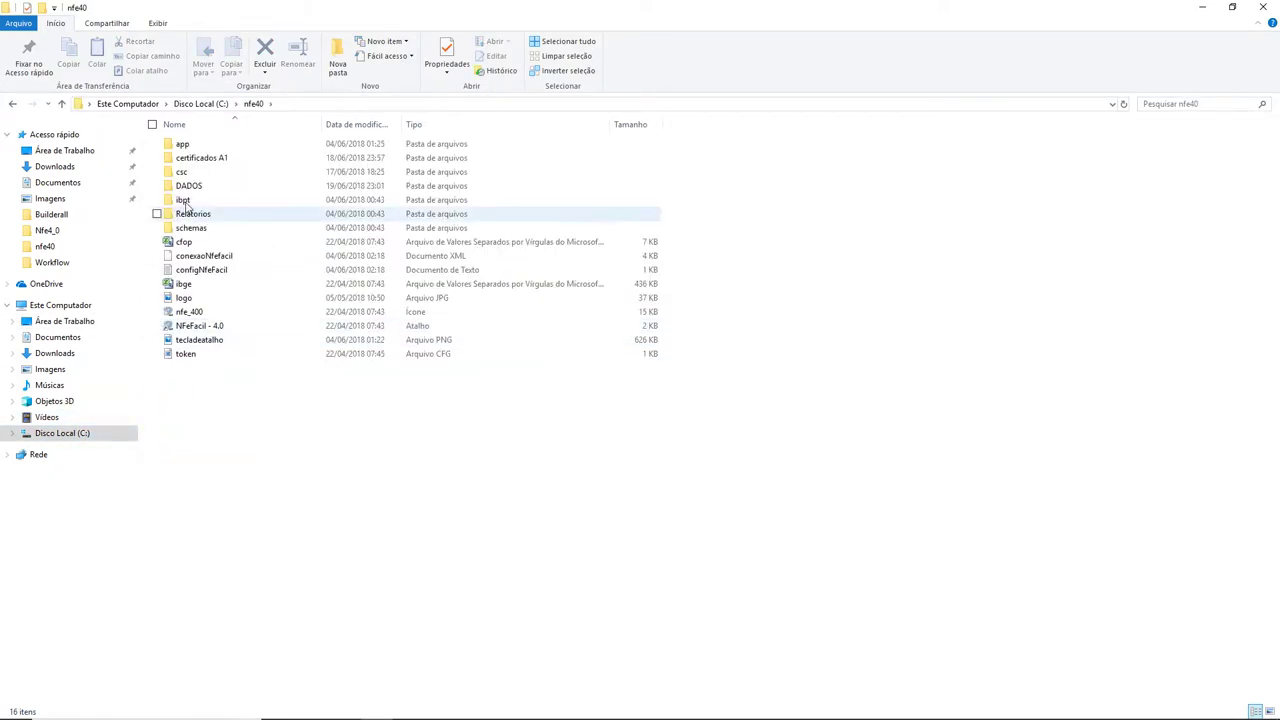
pyautogui.doubleClick(205, 200)
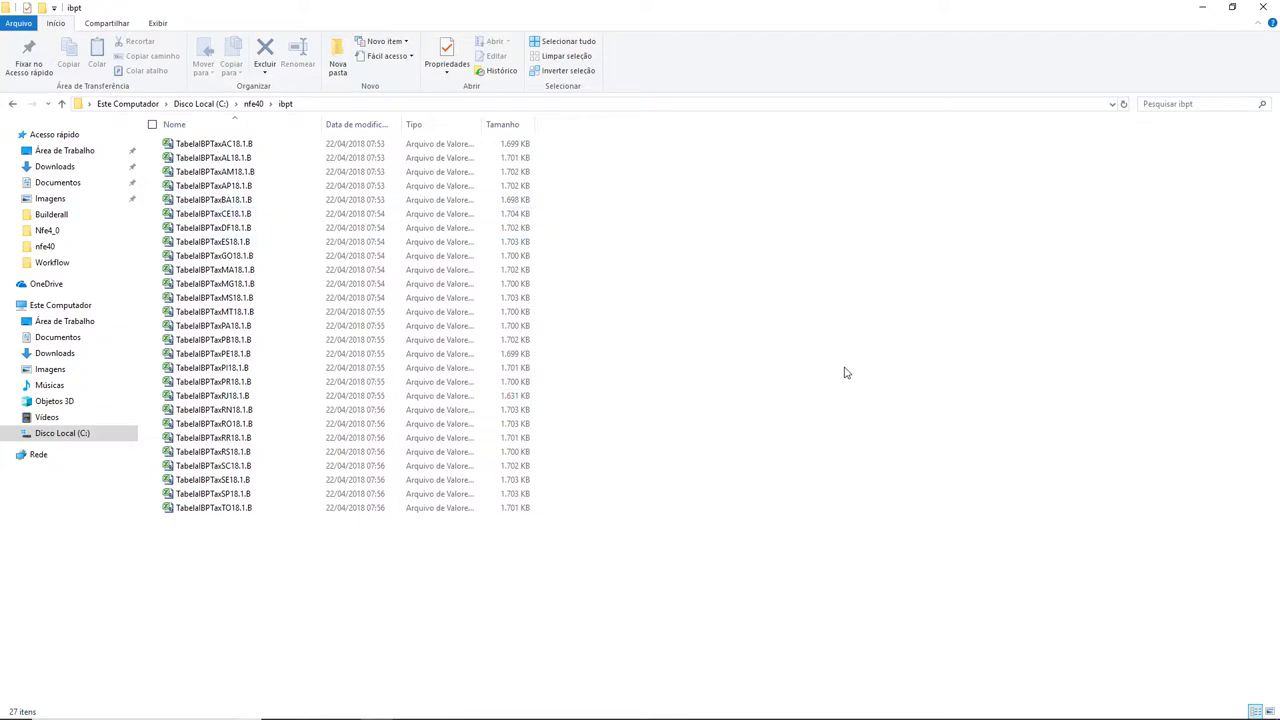
pyautogui.moveTo(381, 607); pyautogui.dragTo(194, 134)
pyautogui.click(810, 296)
# - Switch to pgAdmin, inspect the data rows of the ibpt table in the nfefacil database, and leave pgAdmin minimized
pyautogui.moveTo(800, 718)
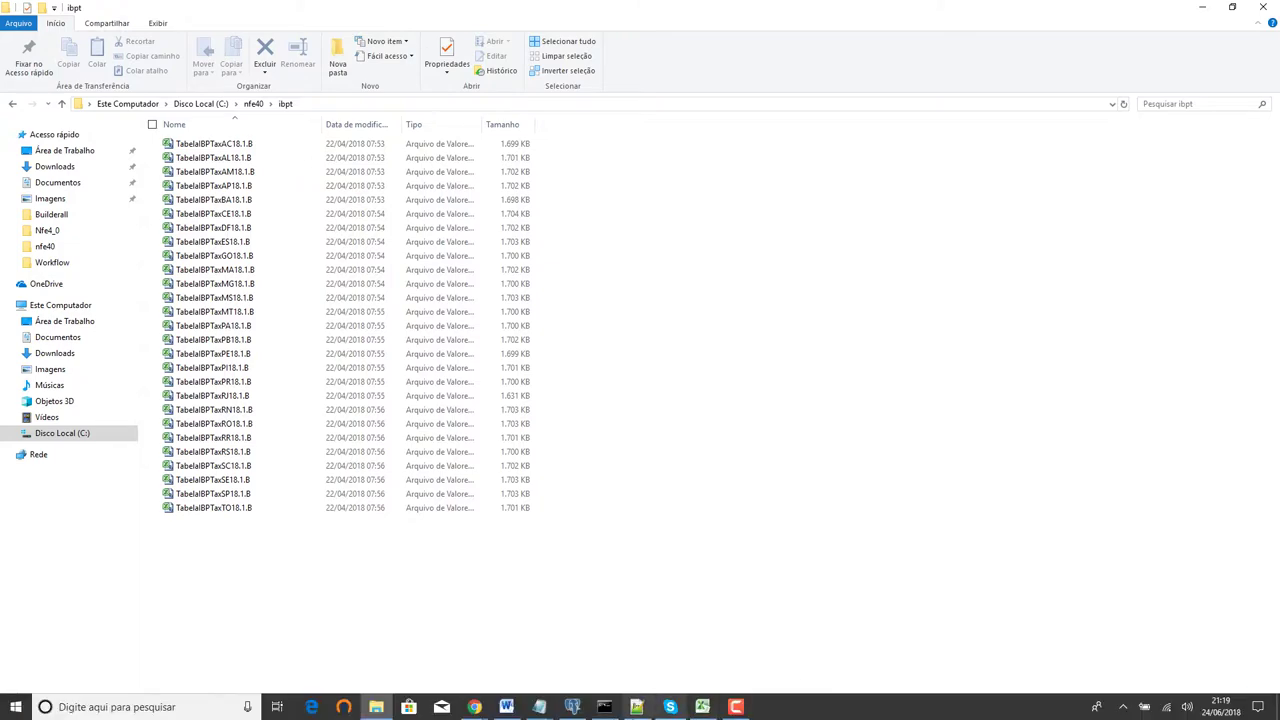
pyautogui.click(573, 706)
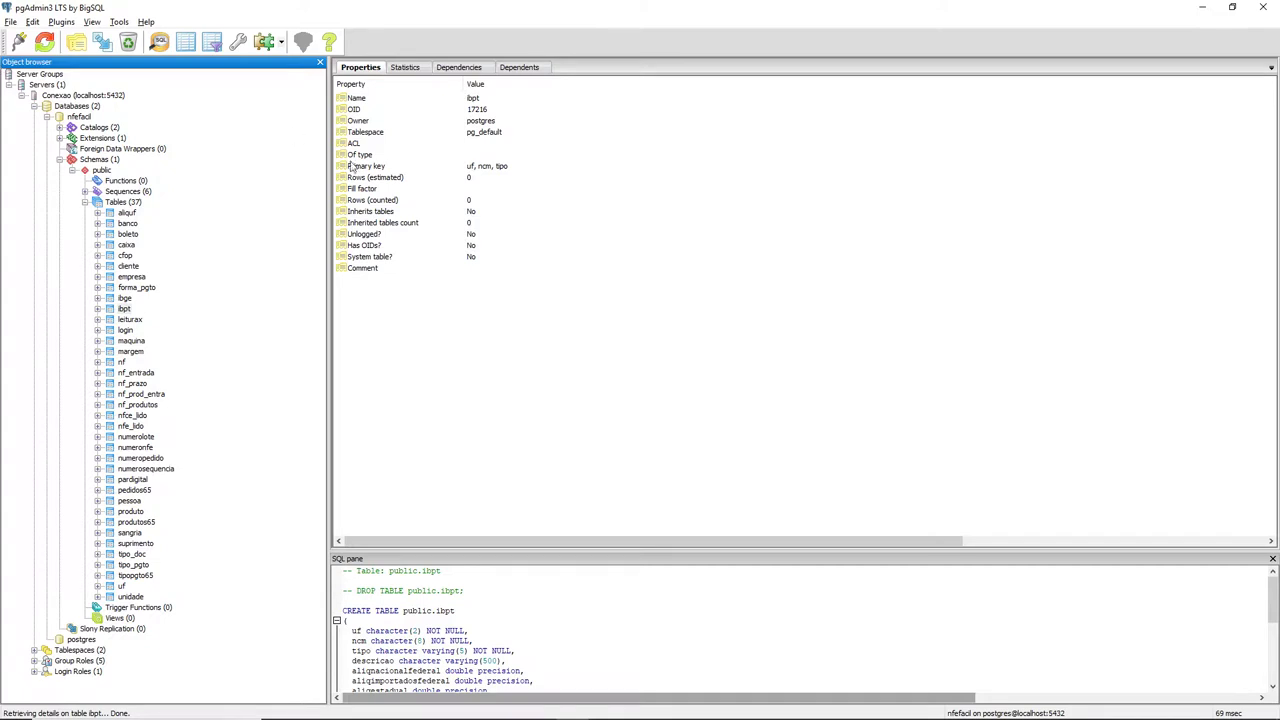
pyautogui.rightClick(124, 310)
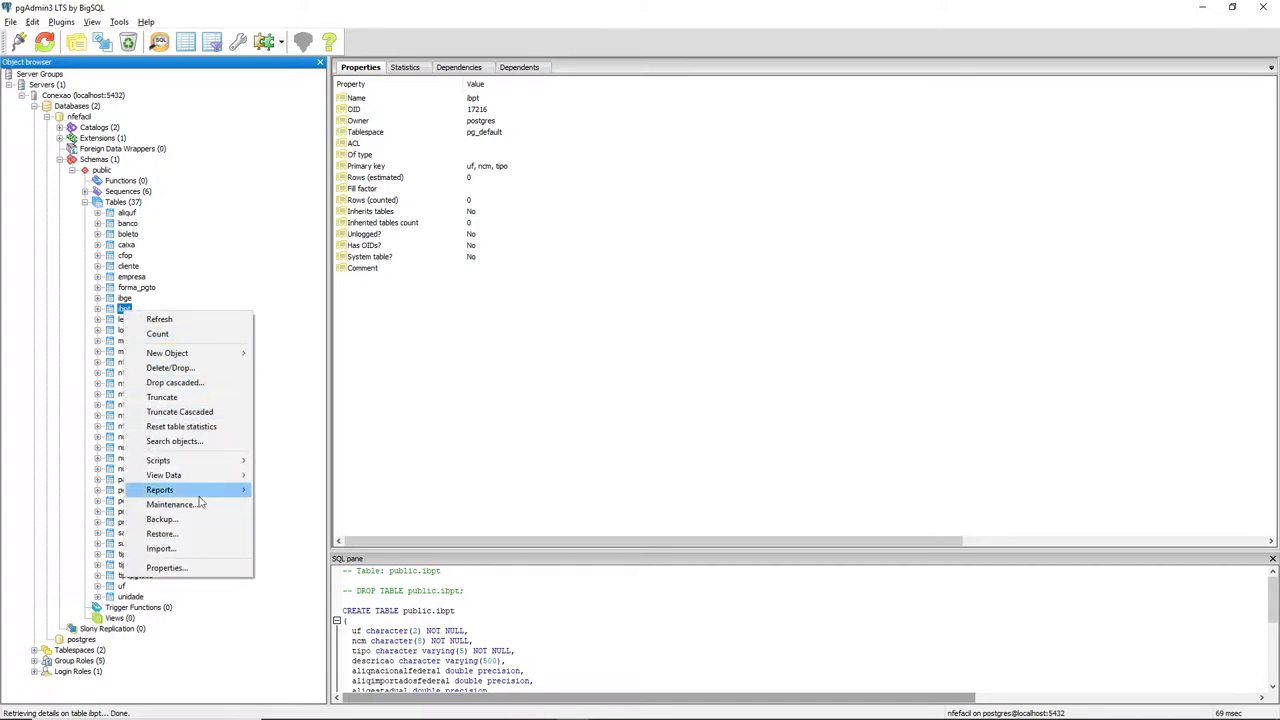
pyautogui.moveTo(250, 479)
pyautogui.click(292, 476)
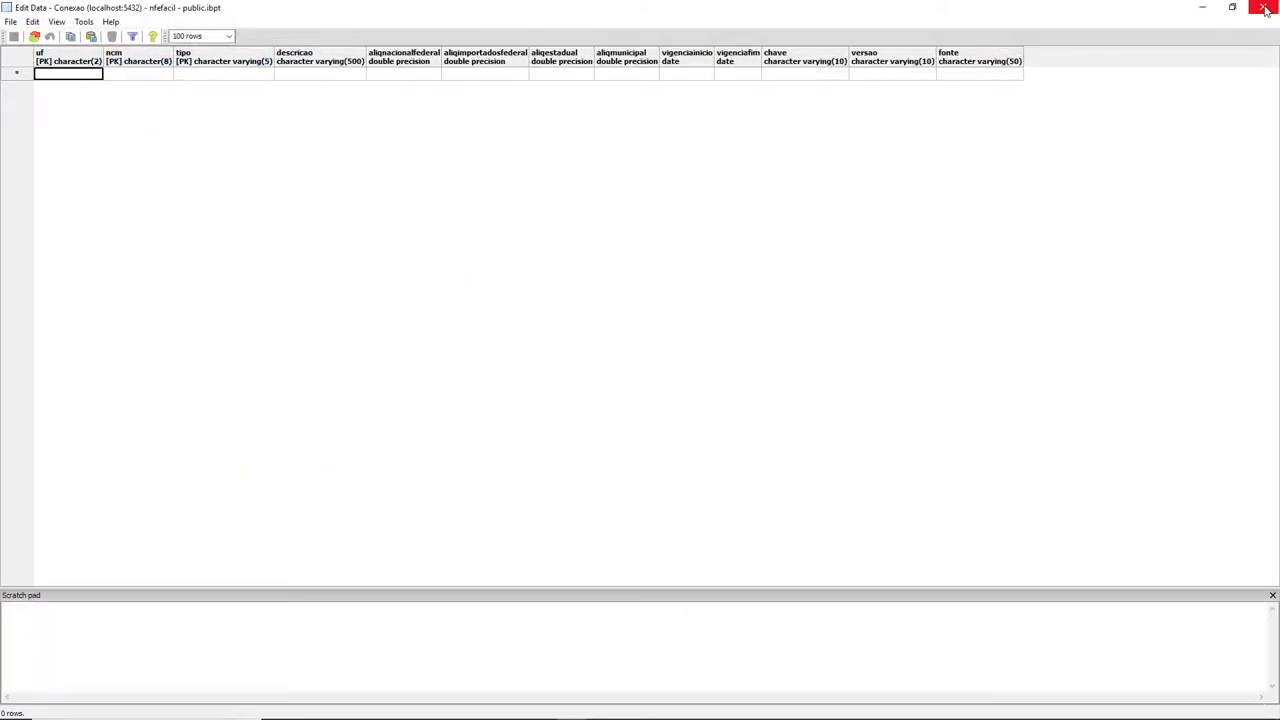
pyautogui.click(1264, 8)
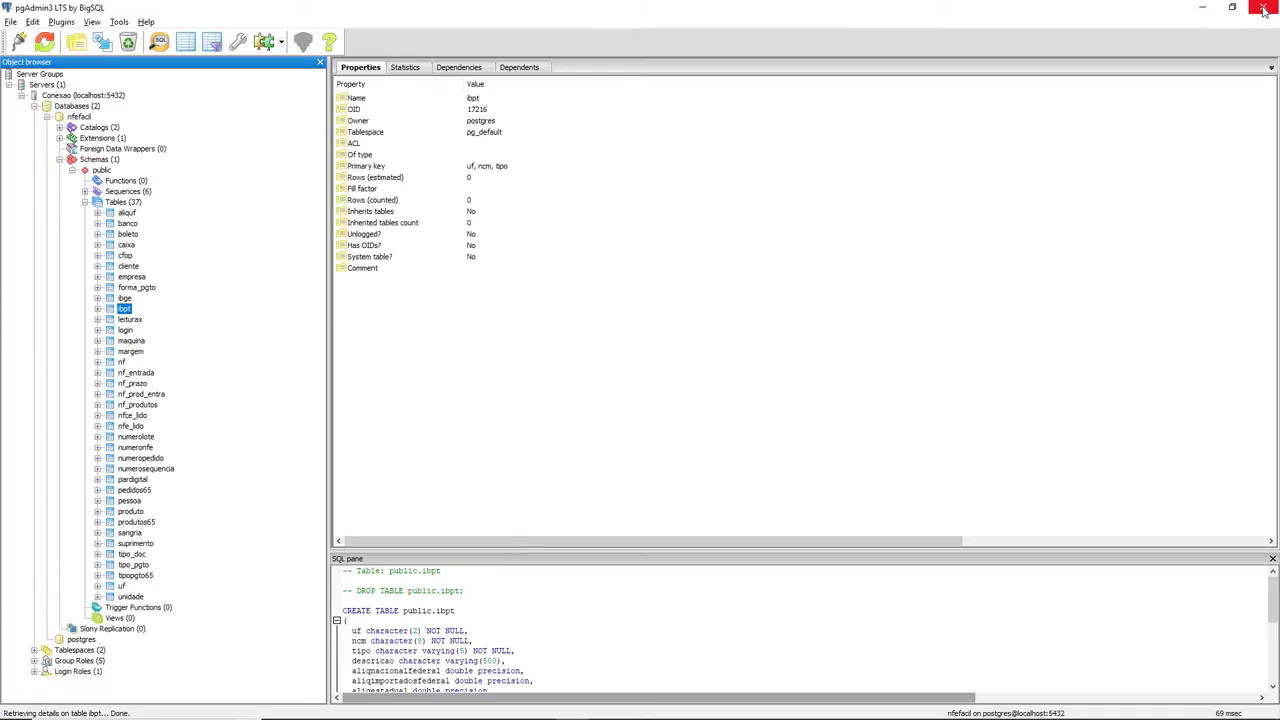
pyautogui.click(1202, 8)
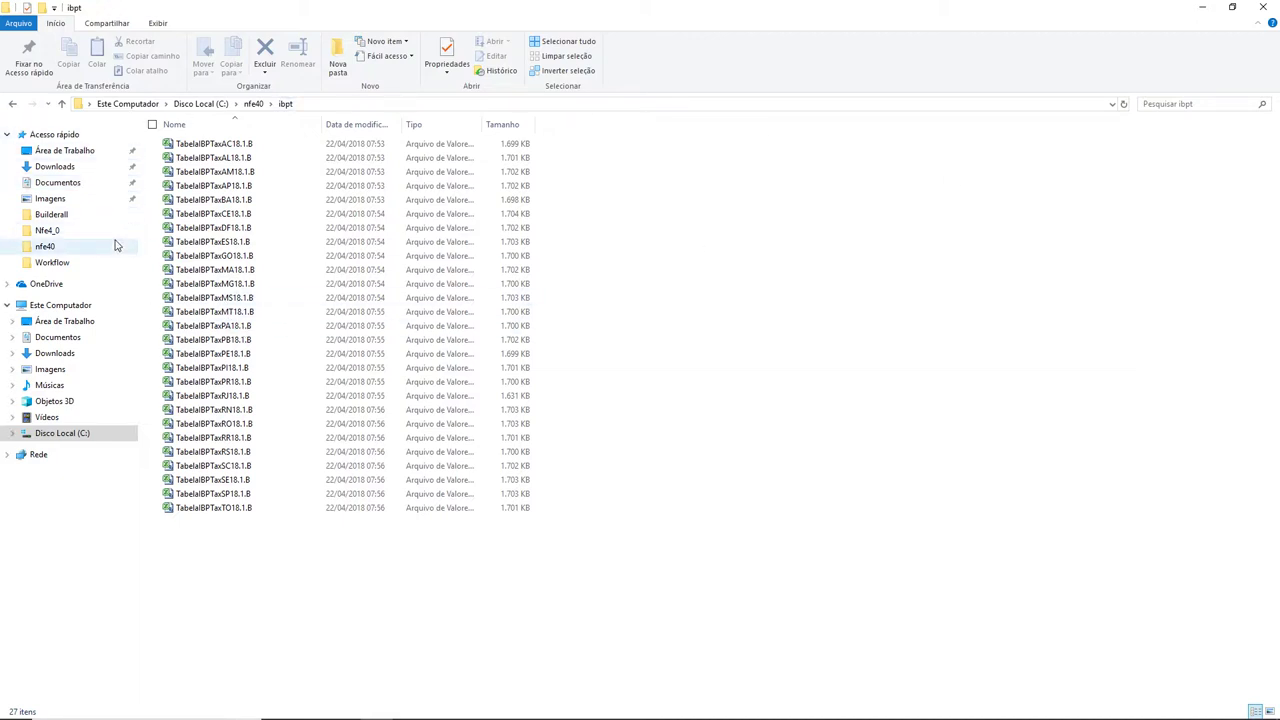
# - Launch NFeFacil - 4.0 from the Área de Trabalho folder and select company 2 FEIJAO COM ARROZ for the login
pyautogui.click(66, 151)
pyautogui.click(191, 245)
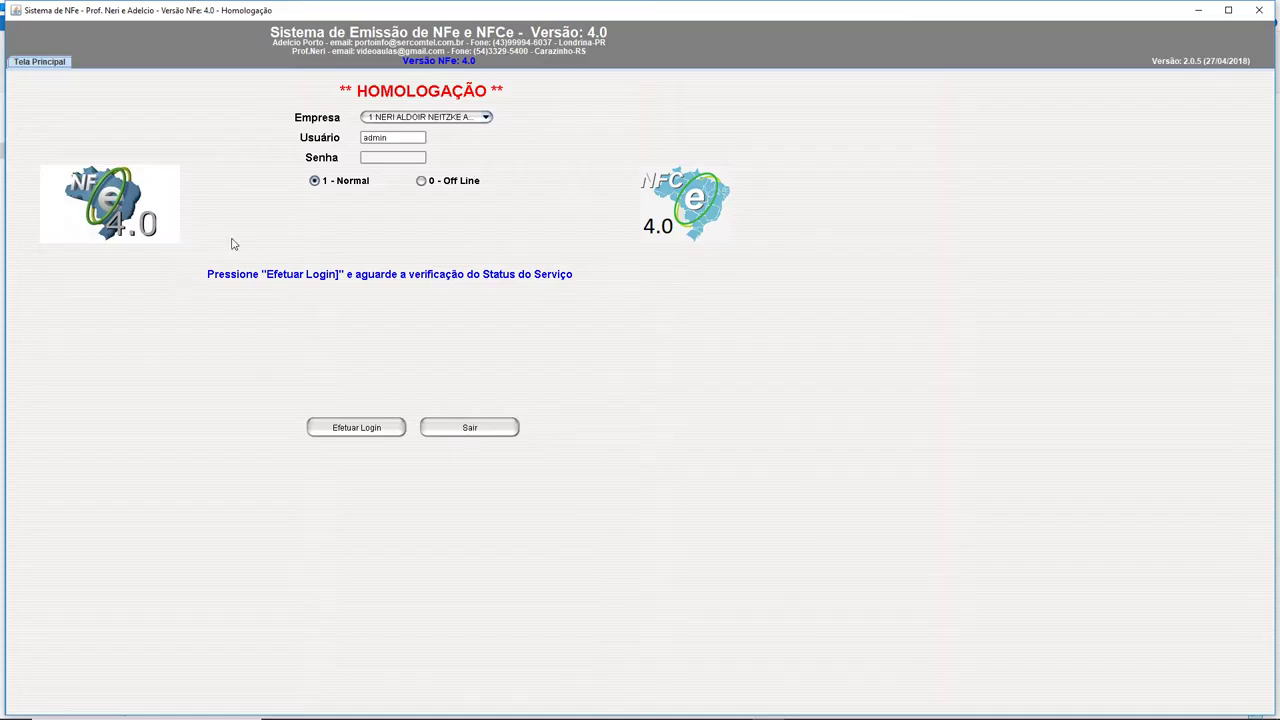
pyautogui.click(417, 116)
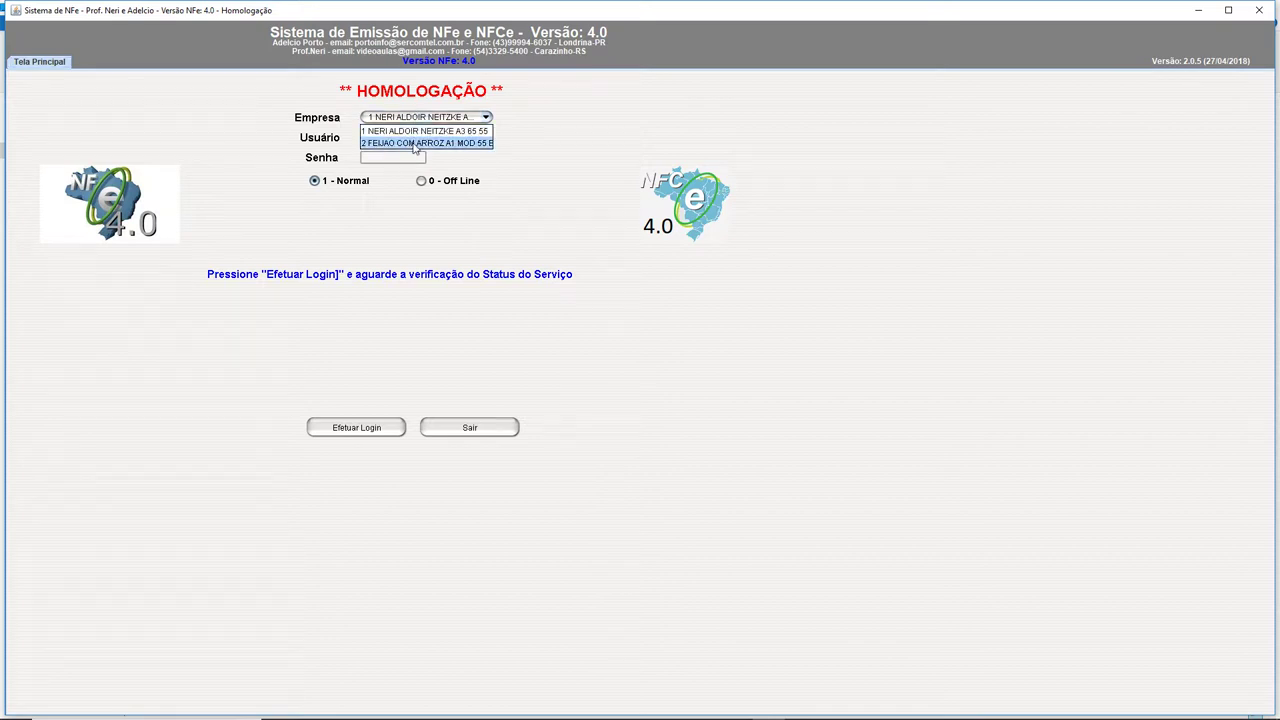
pyautogui.click(417, 148)
# - Clear the caixa01 user name and log in using the 0 - Off Line mode
pyautogui.doubleClick(398, 140)
pyautogui.write('caixa01')
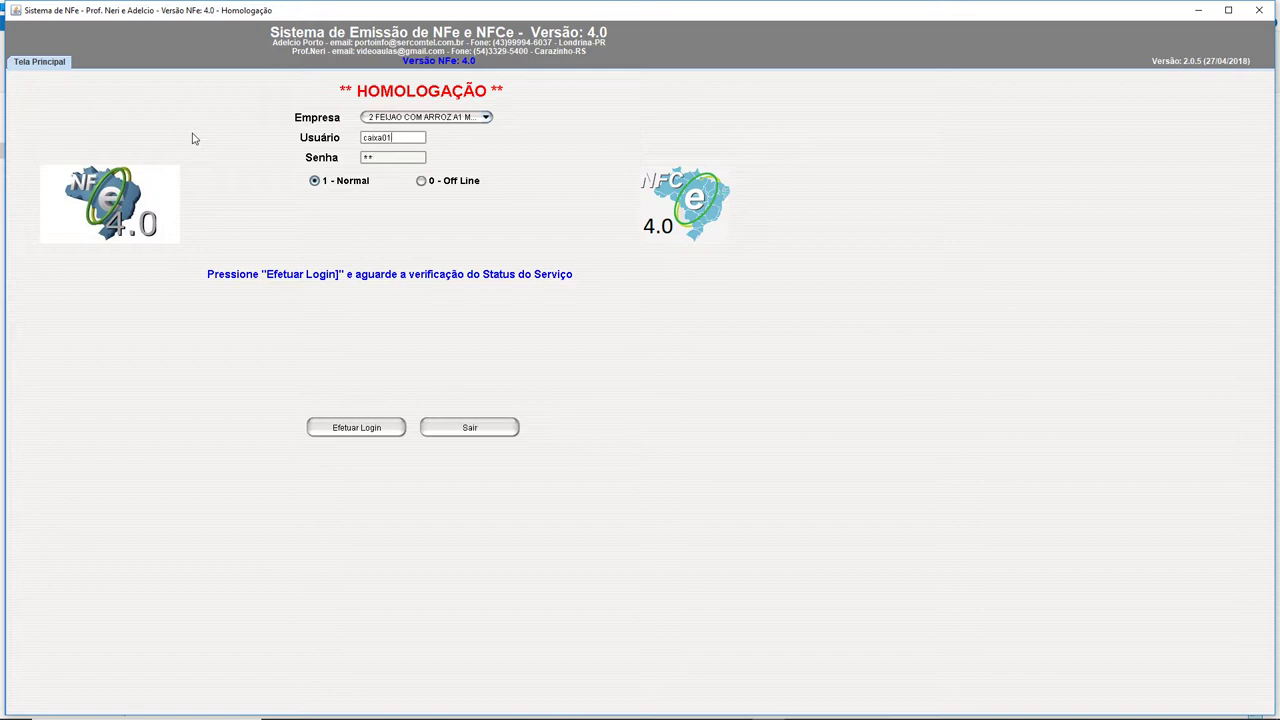
pyautogui.press('BackSpace')
pyautogui.press('BackSpace')
pyautogui.press('BackSpace')
pyautogui.press('BackSpace')
pyautogui.press('BackSpace')
pyautogui.press('BackSpace')
pyautogui.click(421, 181)
pyautogui.click(374, 430)
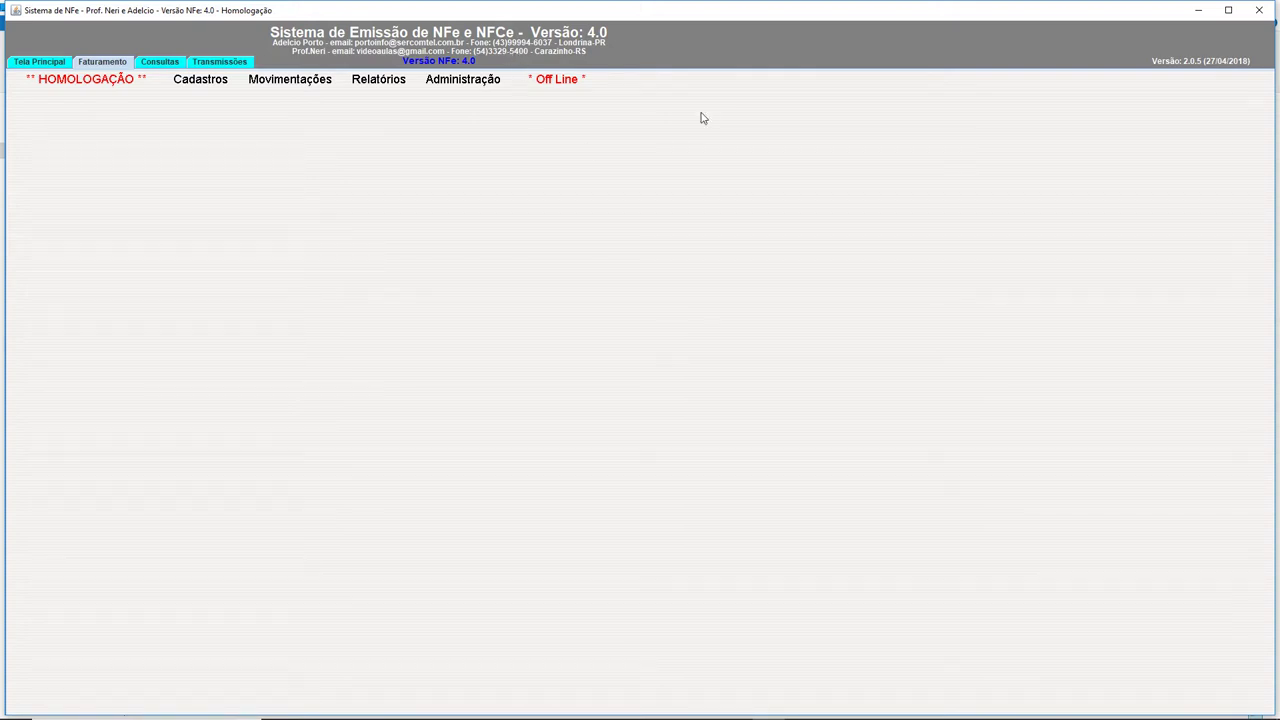
# - Start the IBPT table import and choose the ibpt folder inside nfe40 on Disco Local (C:) as the file location
pyautogui.click(437, 84)
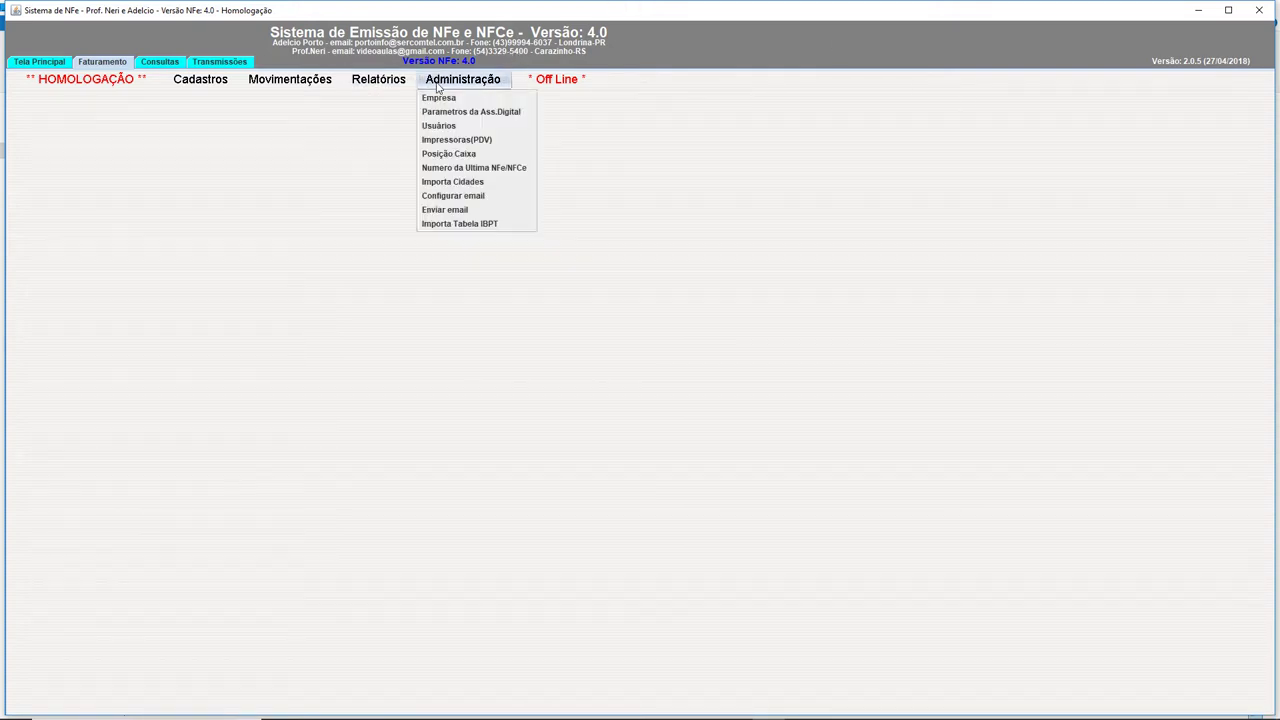
pyautogui.click(479, 224)
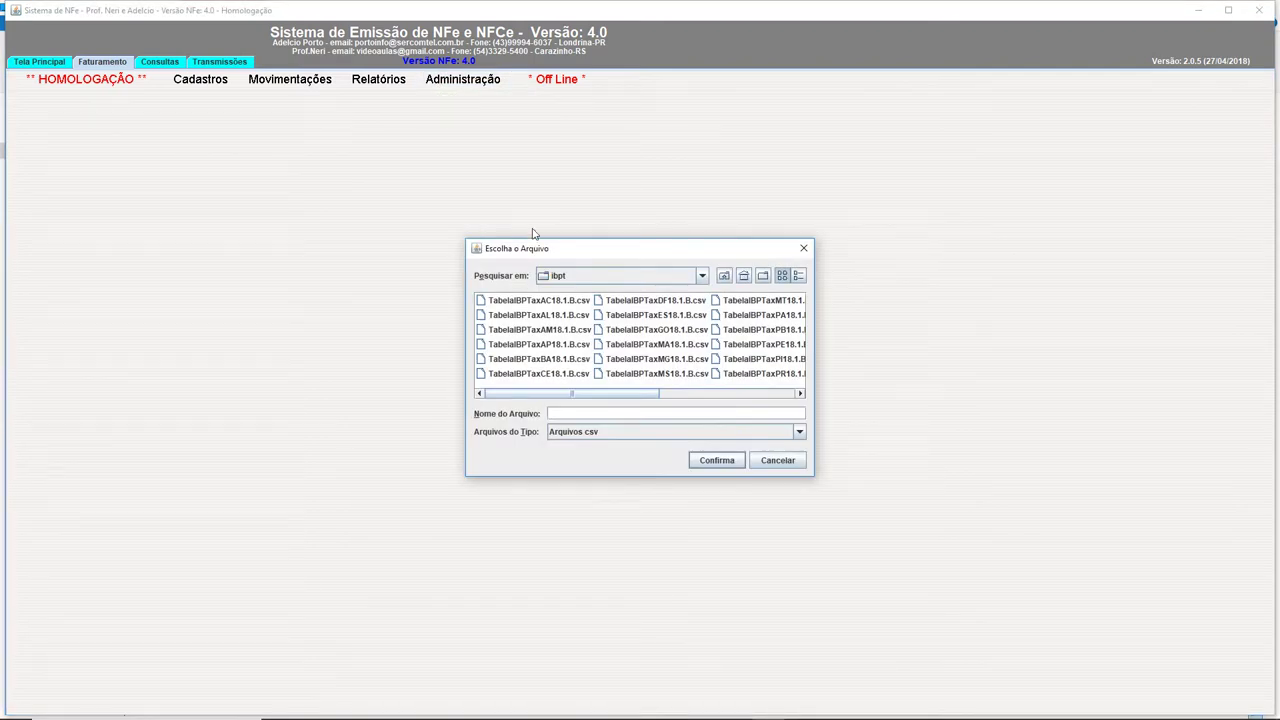
pyautogui.click(698, 279)
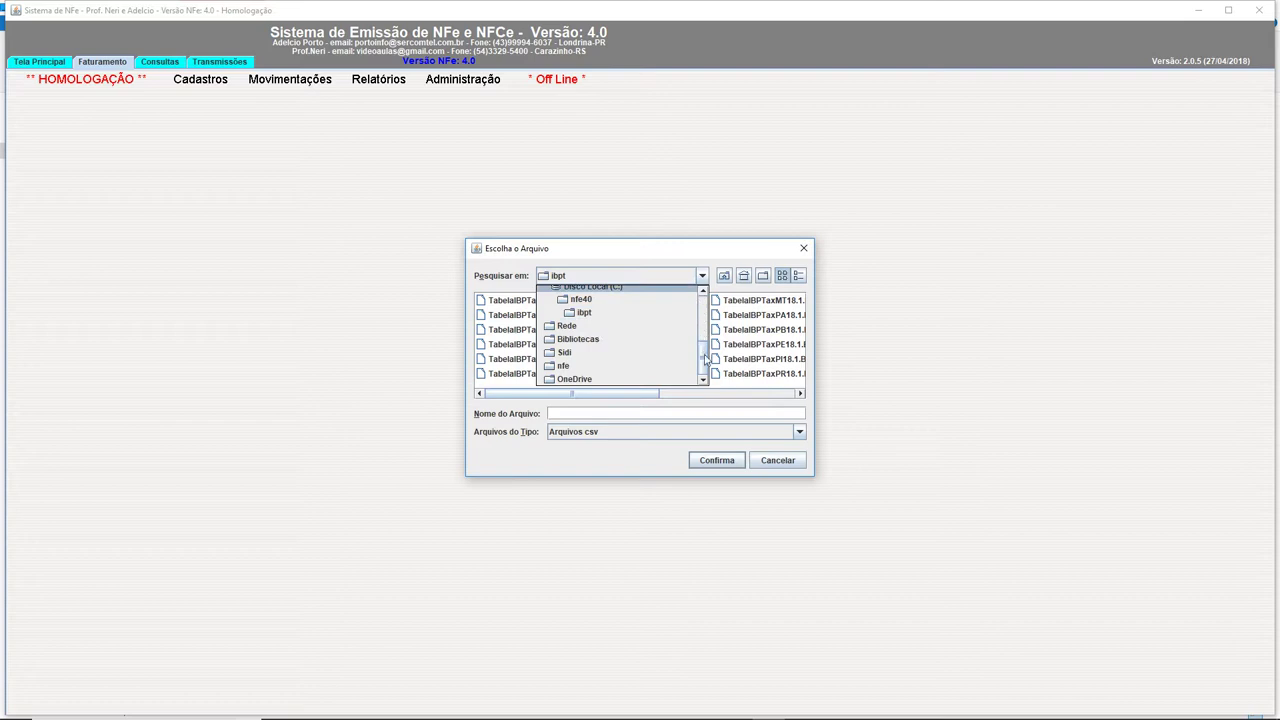
pyautogui.moveTo(706, 360); pyautogui.dragTo(706, 352)
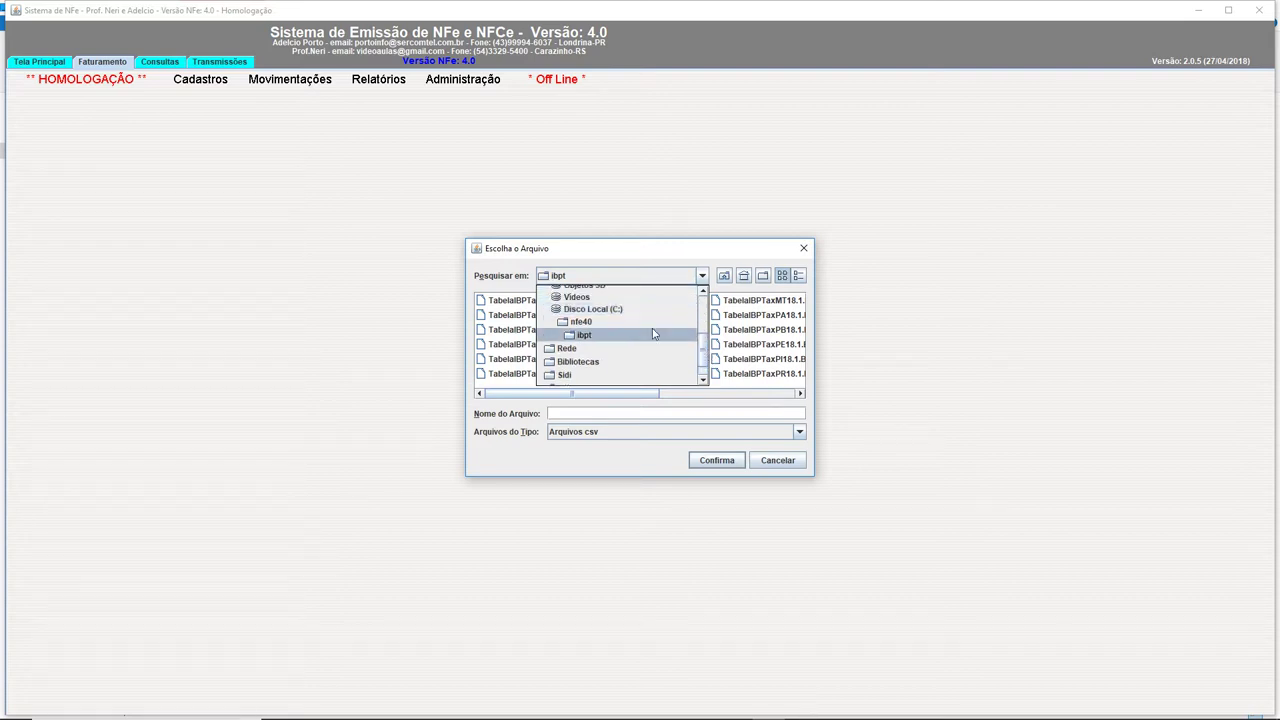
pyautogui.click(619, 336)
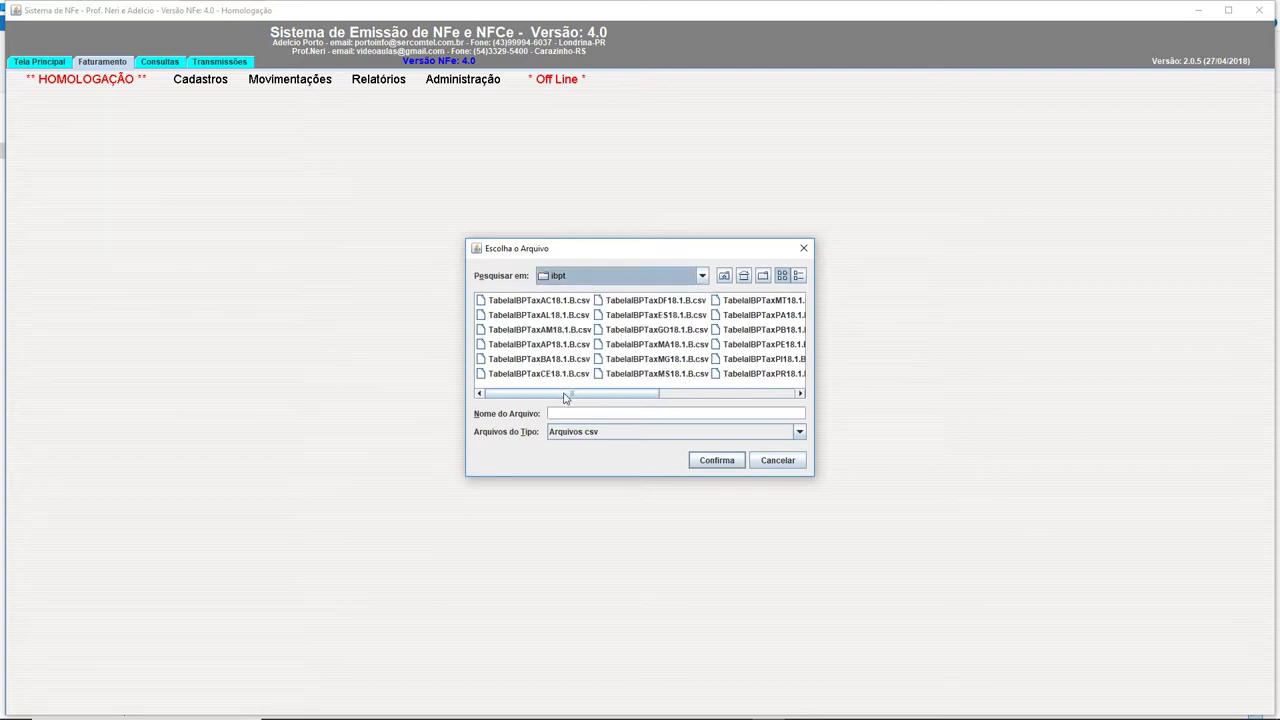
# - Import the TabelaIBPTaxRS18.1.B.csv file and acknowledge the messages until the import finishes
pyautogui.moveTo(565, 398); pyautogui.dragTo(685, 392)
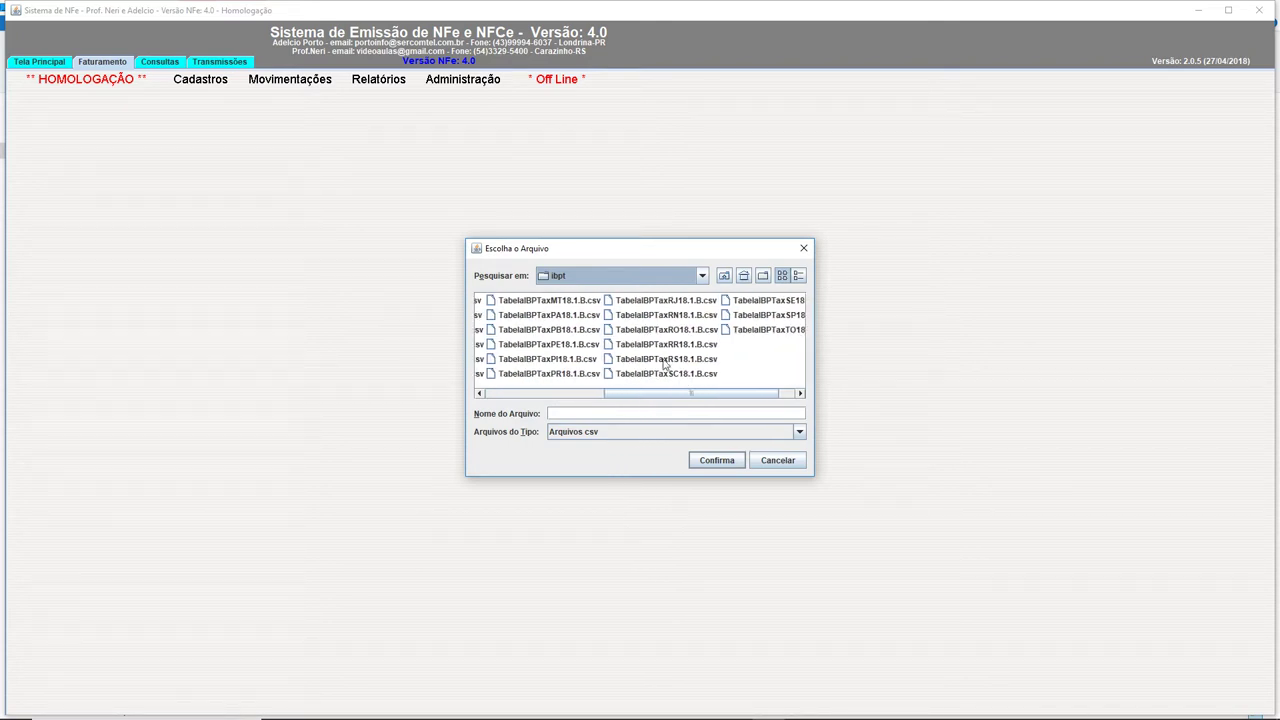
pyautogui.click(664, 364)
pyautogui.click(716, 461)
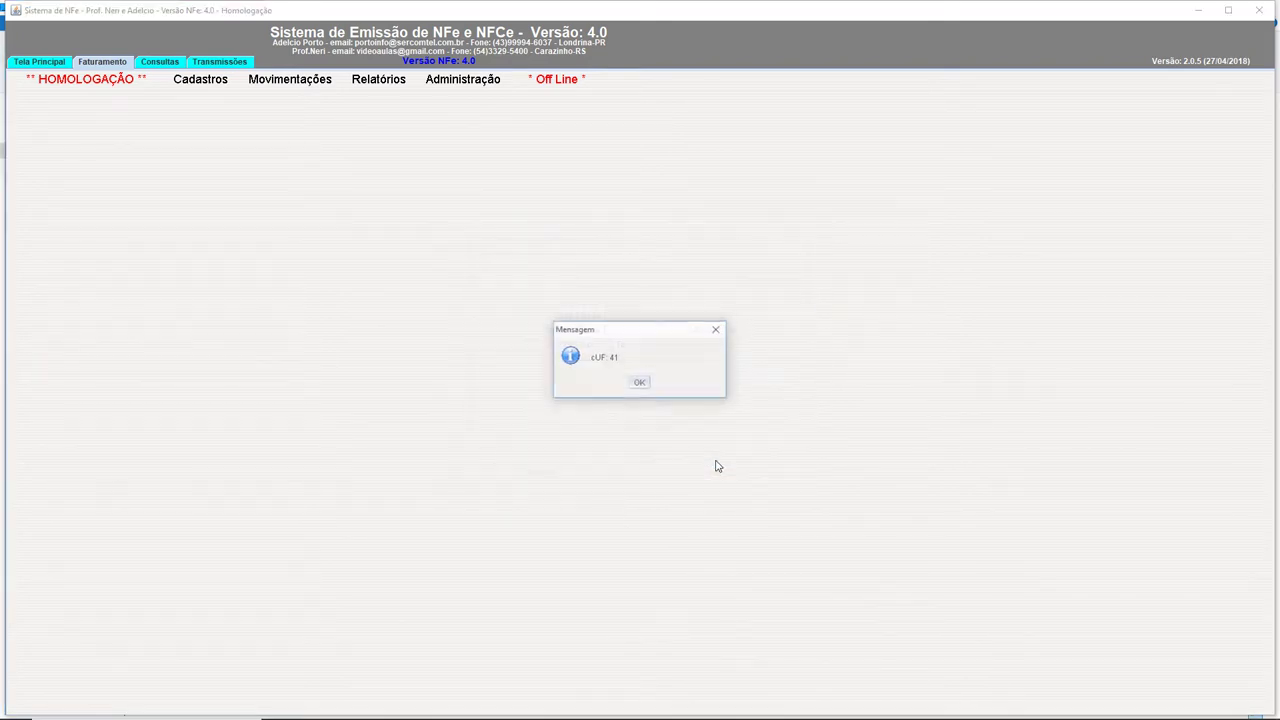
pyautogui.click(639, 384)
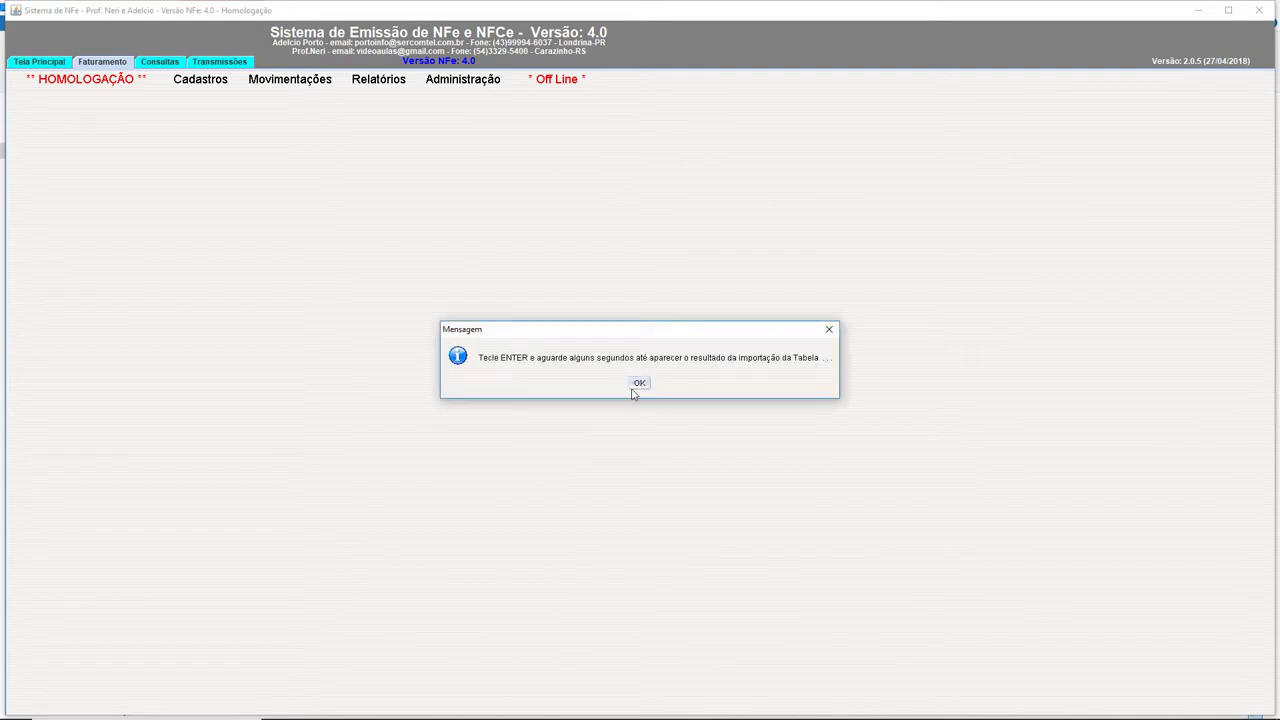
pyautogui.click(640, 384)
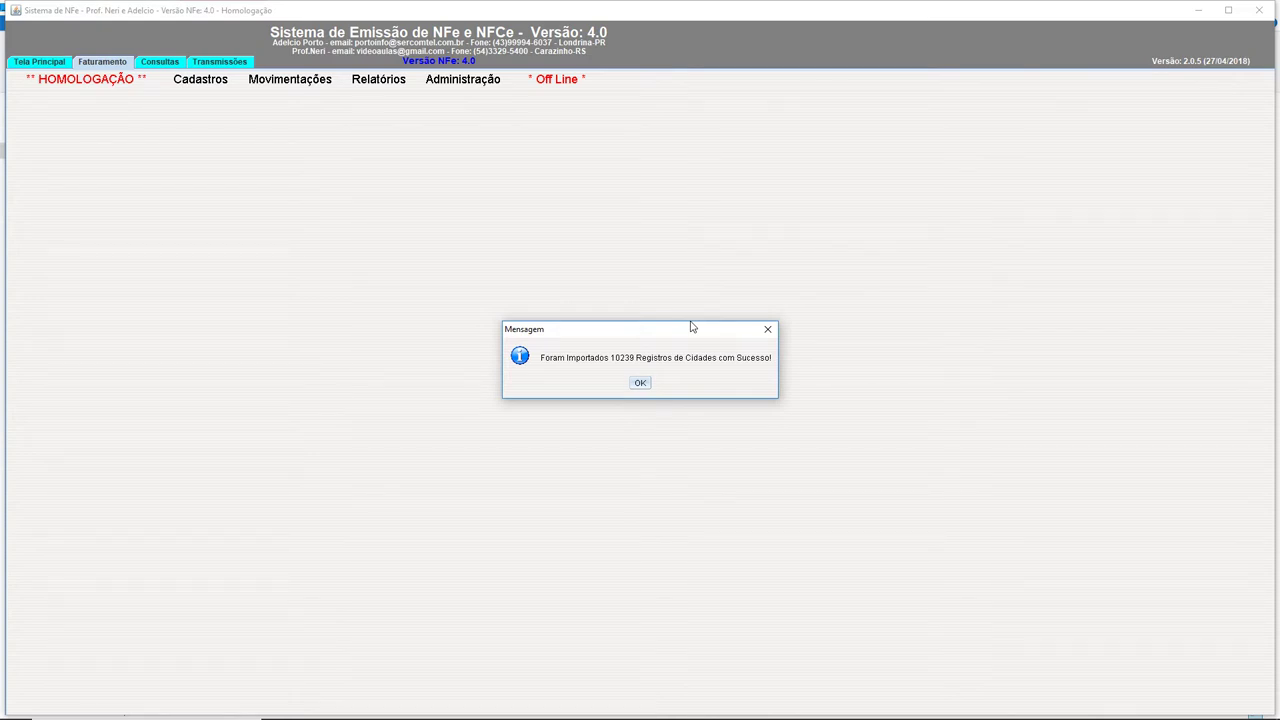
pyautogui.click(640, 384)
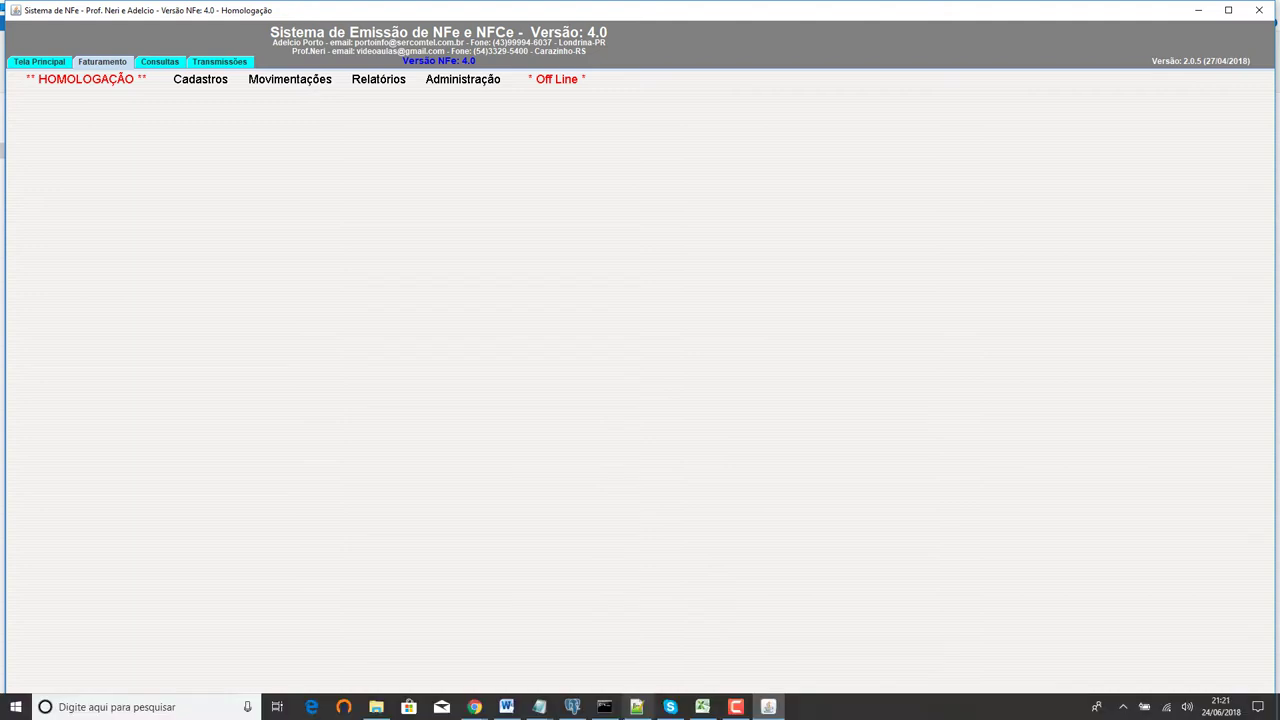
# - Switch to pgAdmin, inspect the data rows of the ibpt table from first to last, and close the data window
pyautogui.click(572, 707)
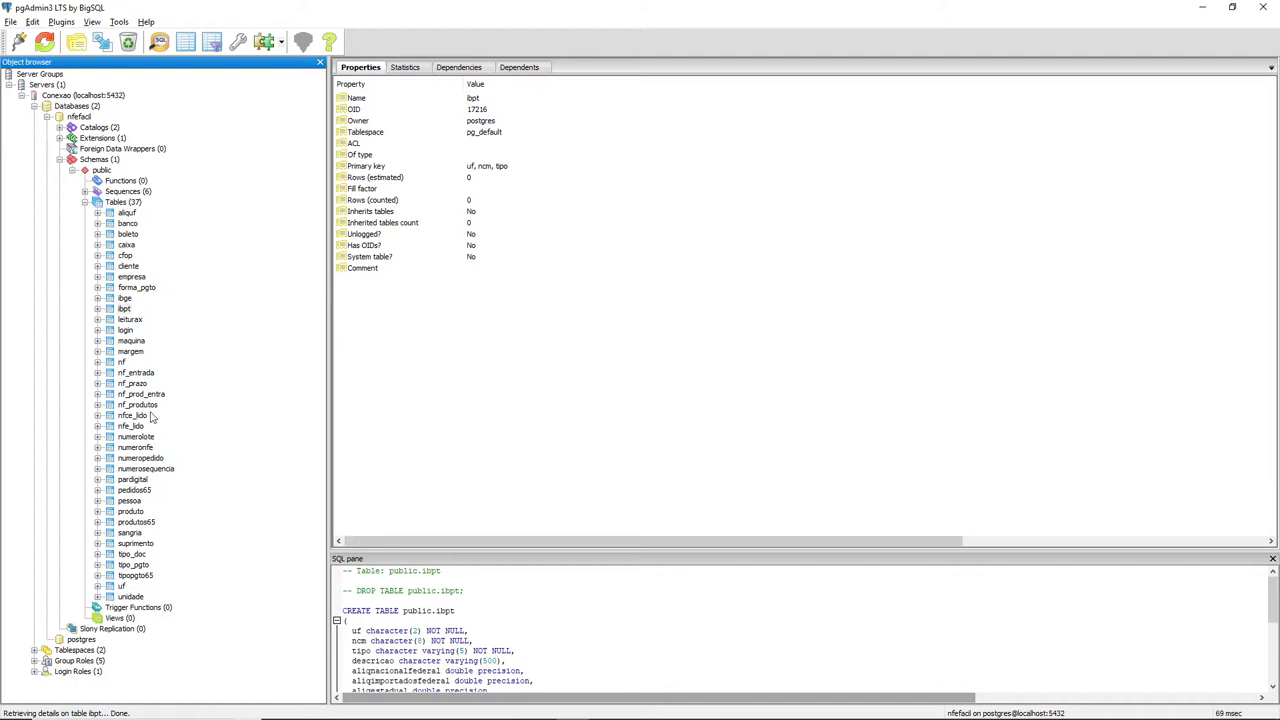
pyautogui.rightClick(124, 309)
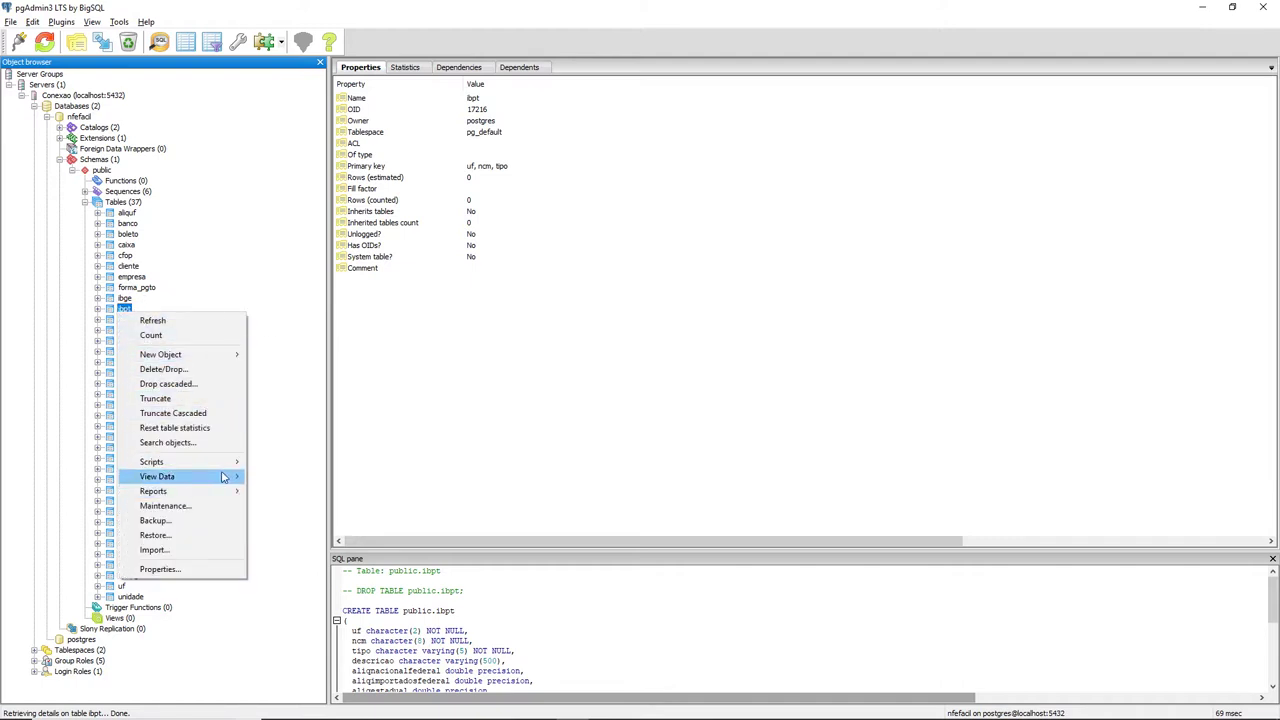
pyautogui.click(262, 478)
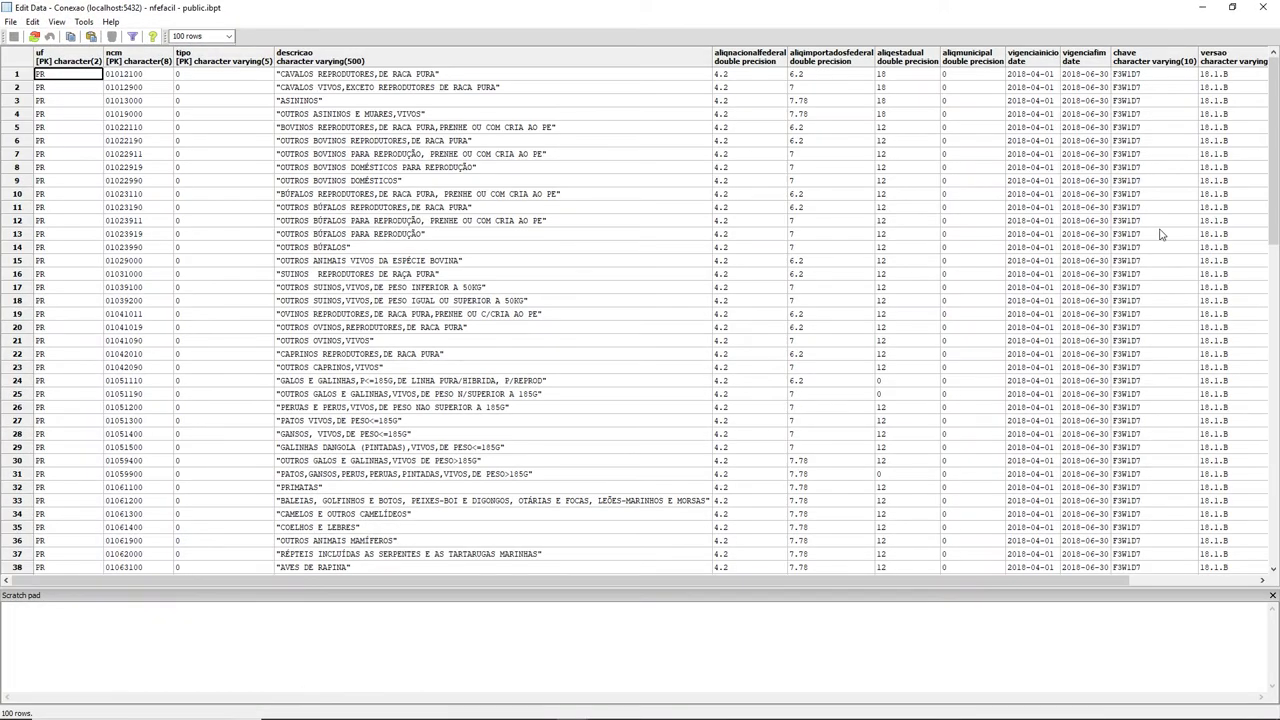
pyautogui.moveTo(1276, 165); pyautogui.dragTo(1276, 540)
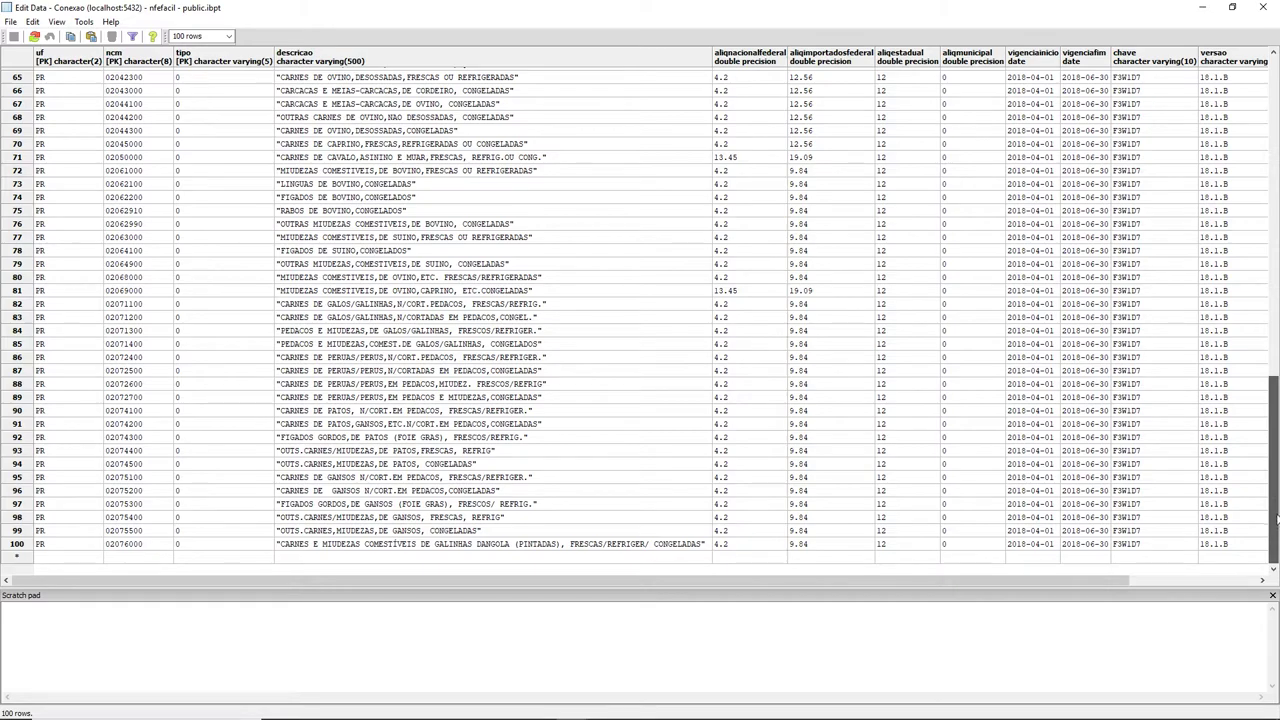
pyautogui.moveTo(1277, 488); pyautogui.dragTo(1270, 150)
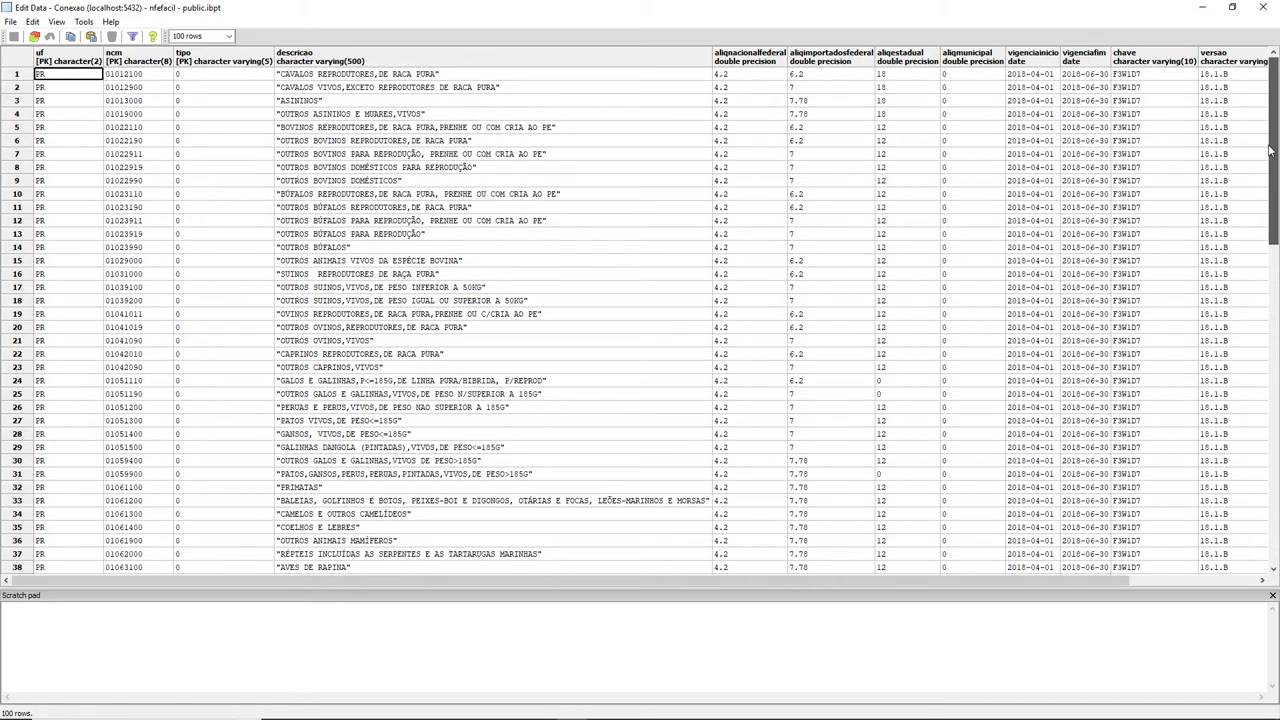
pyautogui.click(1264, 8)
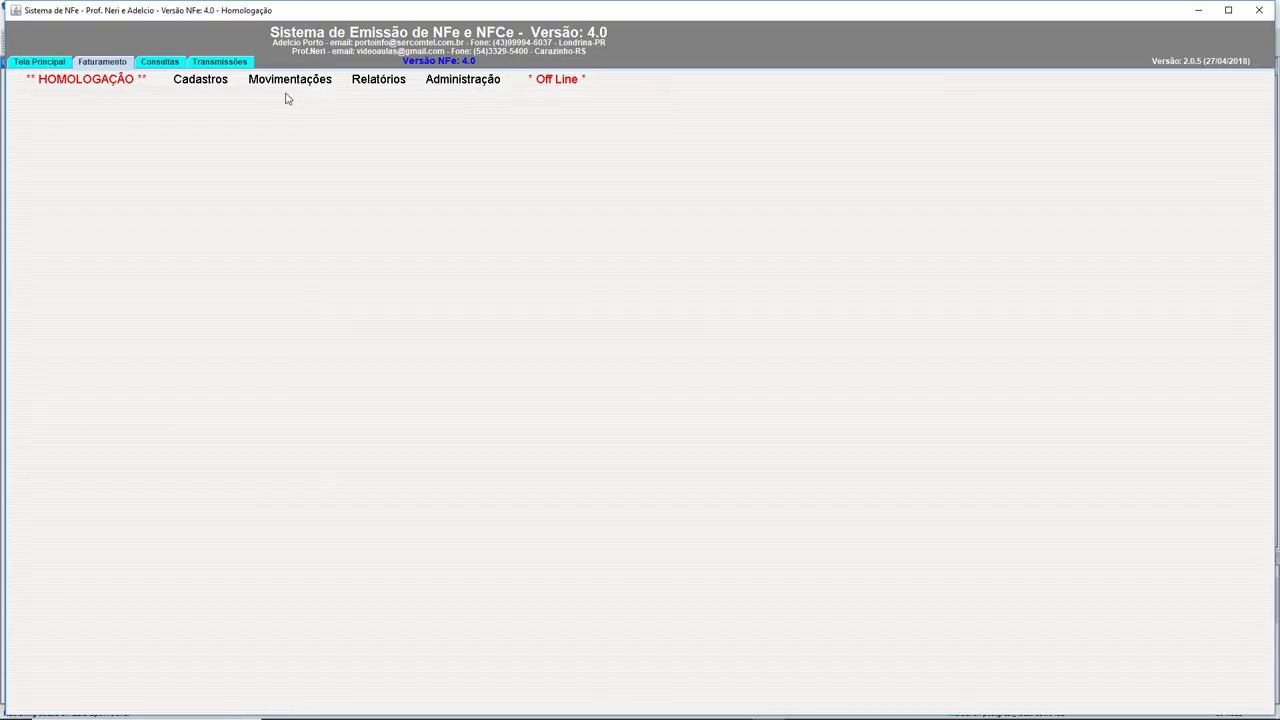
# - Open the product registration form in the NFe system and display the CURSO DE JAVA SE I record to check its NCM
pyautogui.click(200, 80)
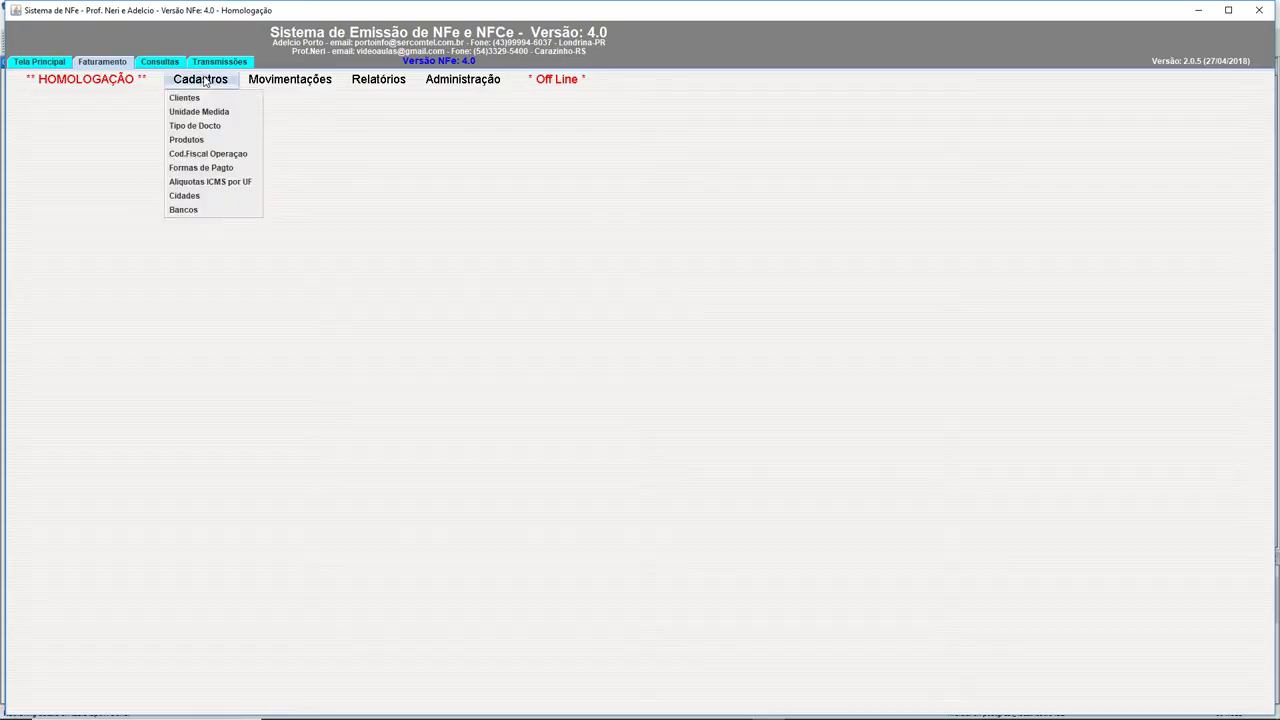
pyautogui.click(207, 141)
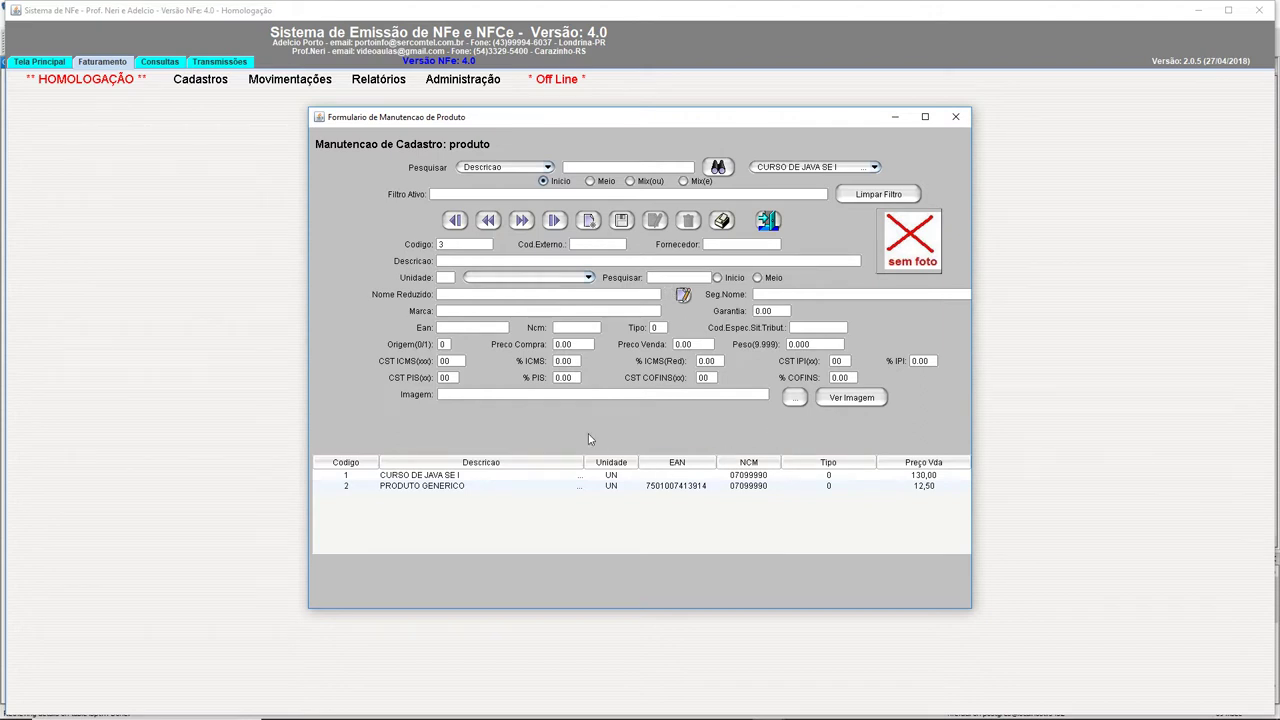
pyautogui.click(489, 477)
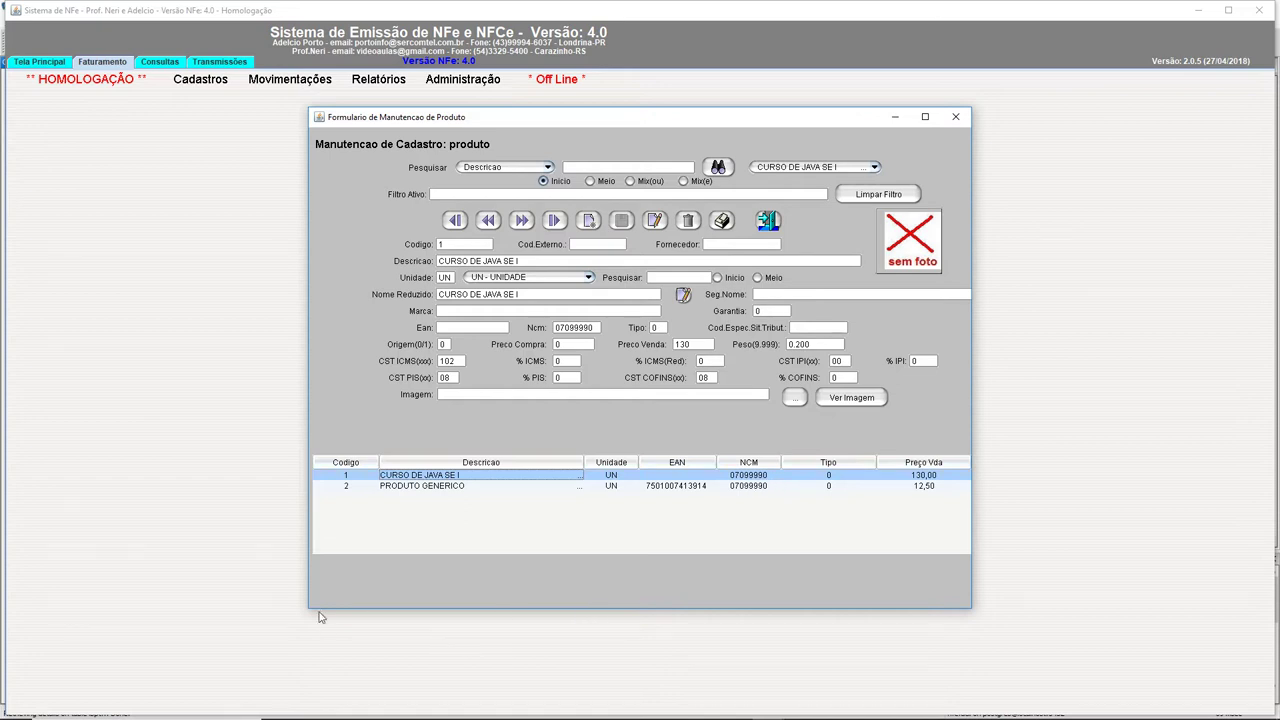
# - Switch to File Explorer, browse to C:\nfe40\ibpt, and open the TabelaIBPTaxRS18.1.B file in Excel
pyautogui.click(376, 707)
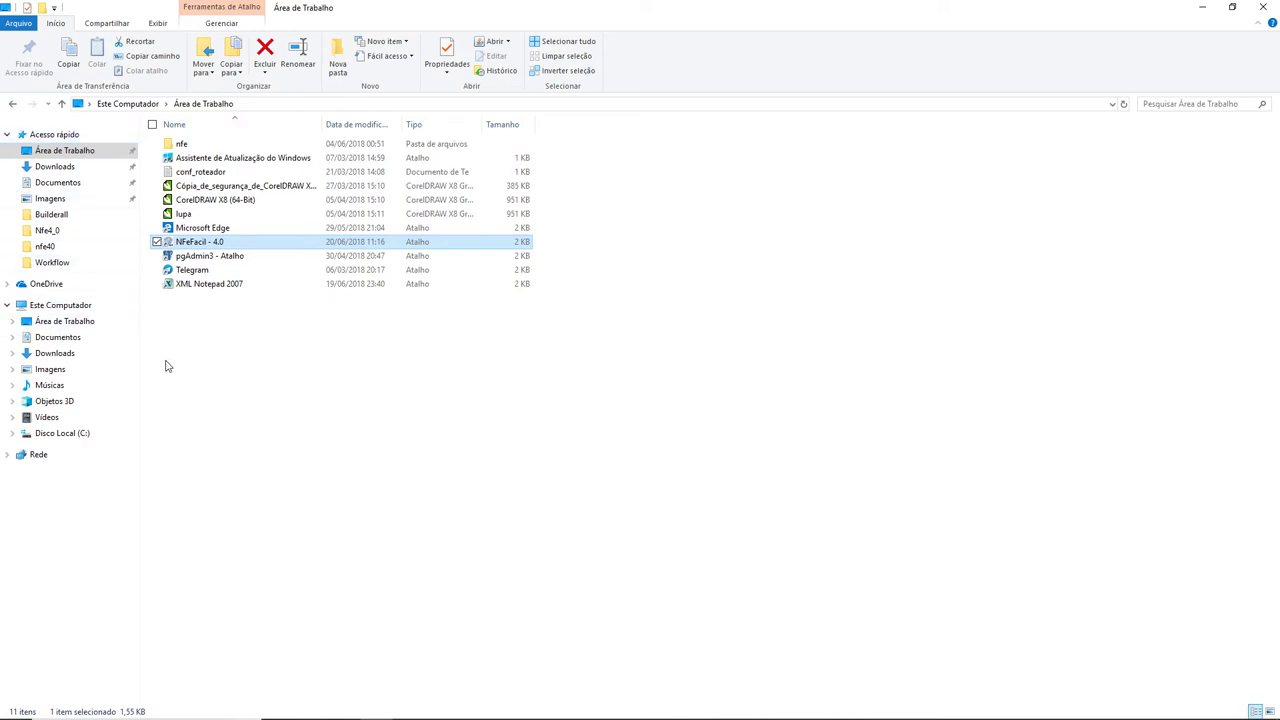
pyautogui.click(81, 435)
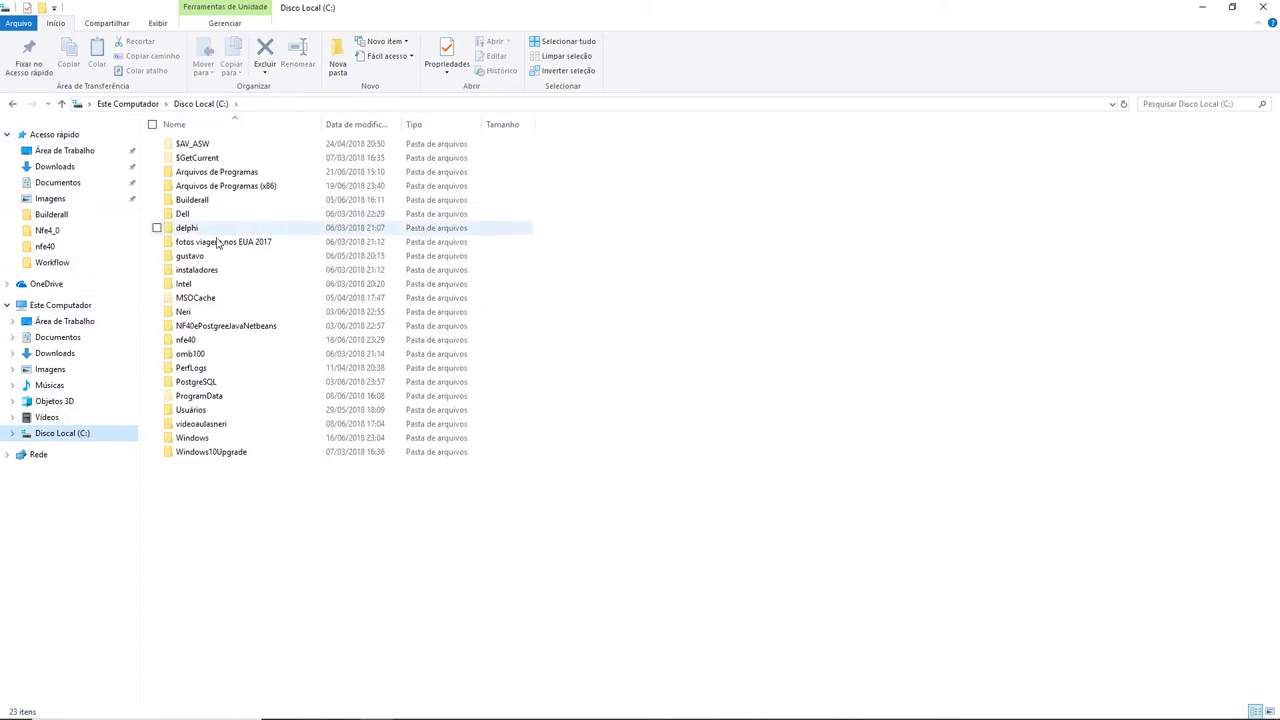
pyautogui.doubleClick(199, 342)
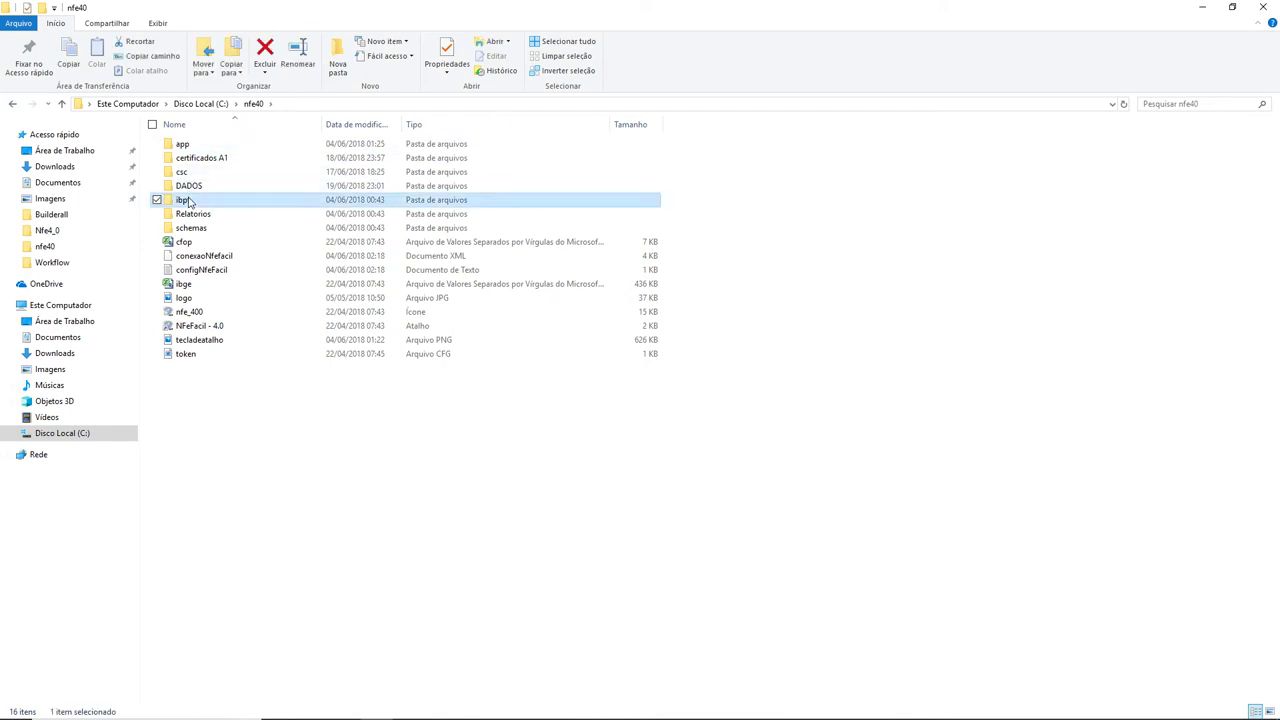
pyautogui.doubleClick(184, 199)
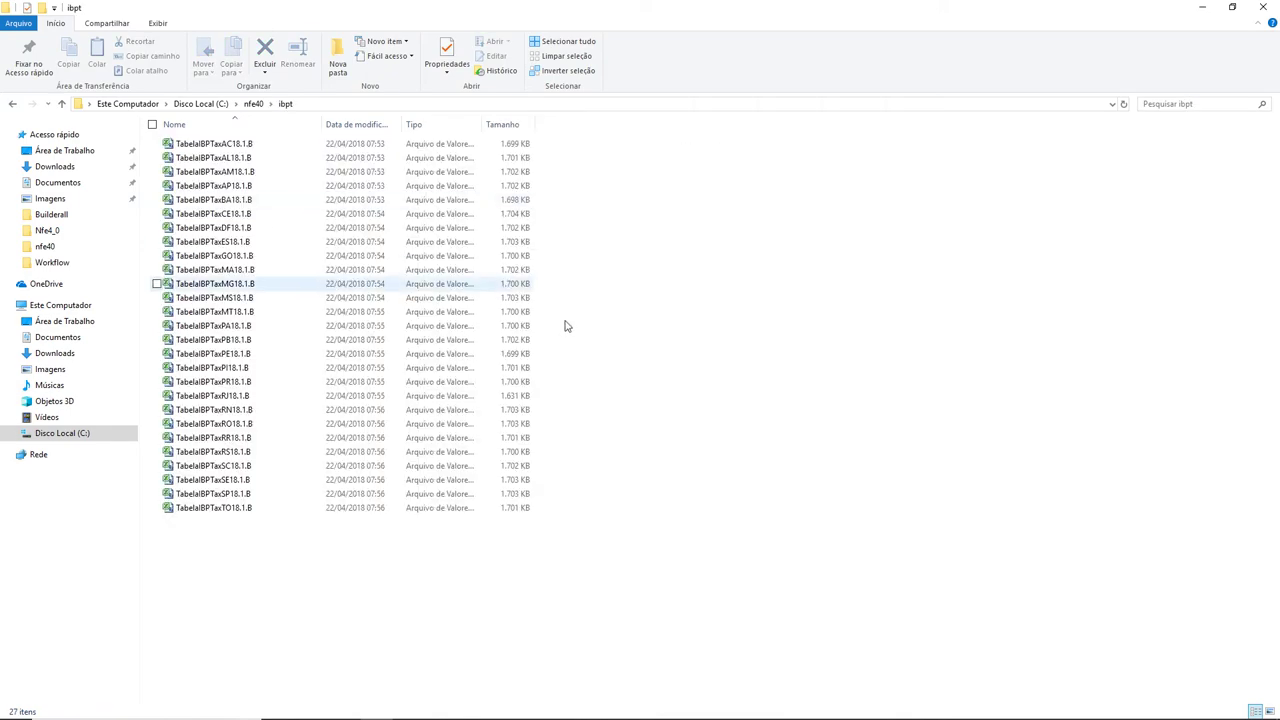
pyautogui.doubleClick(212, 451)
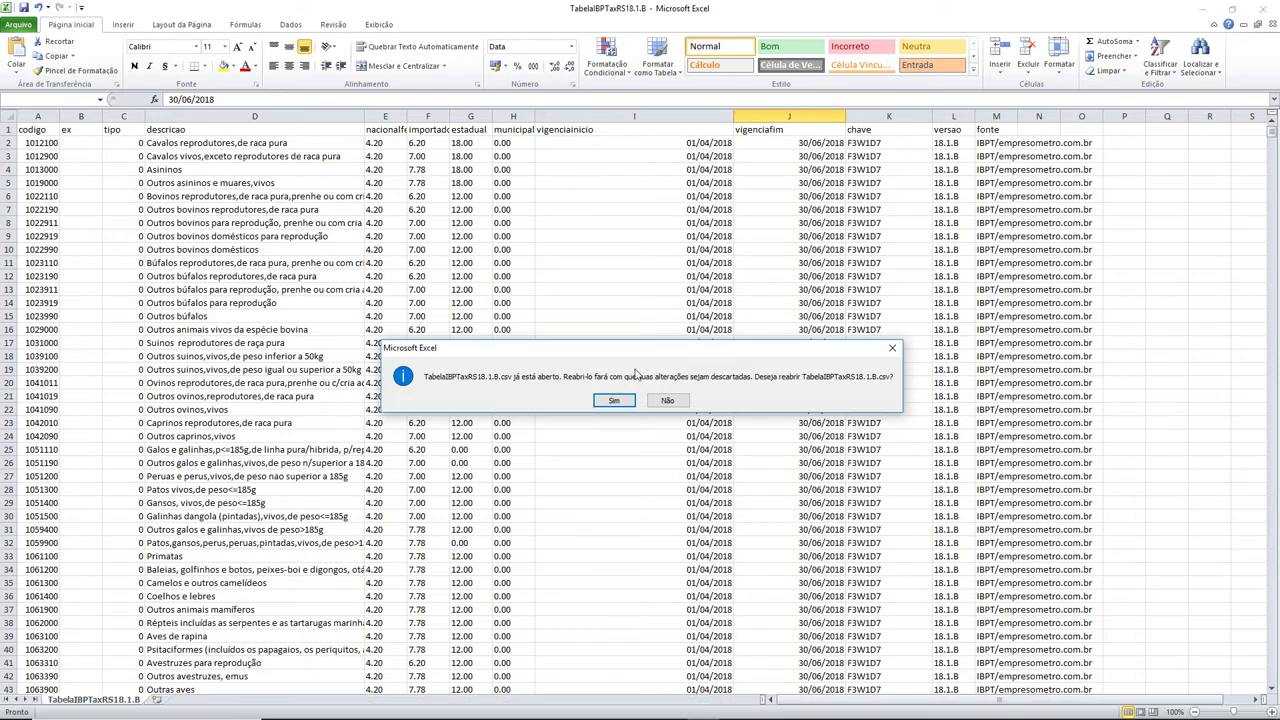
# - Dismiss the offer to reopen TabelaIBPTaxRS18.1.B.csv and close Excel without saving changes
pyautogui.click(892, 348)
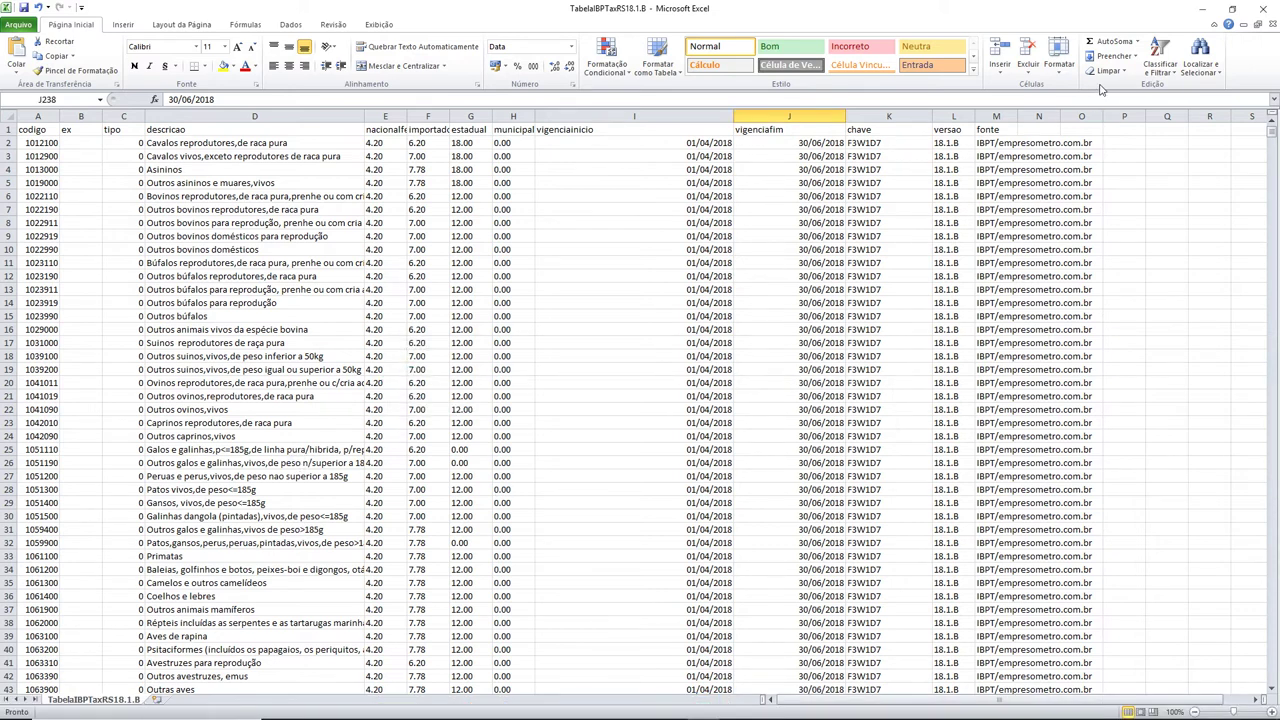
pyautogui.click(1259, 20)
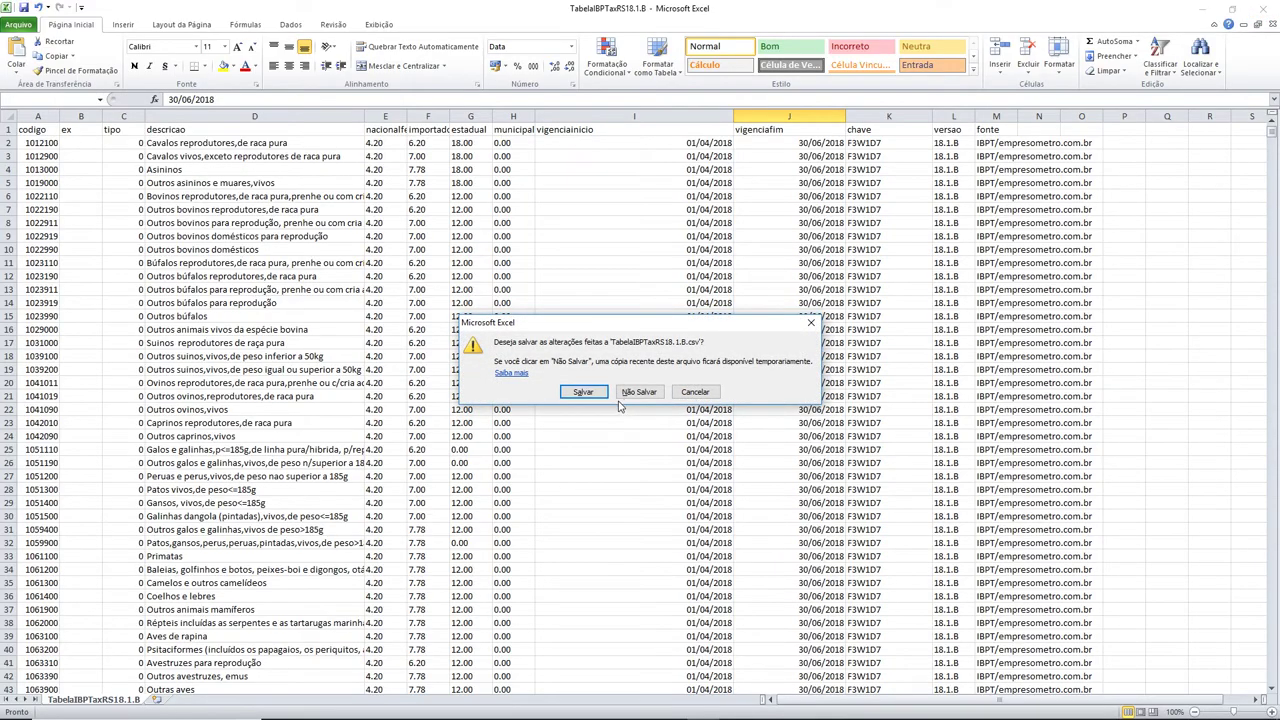
pyautogui.click(639, 392)
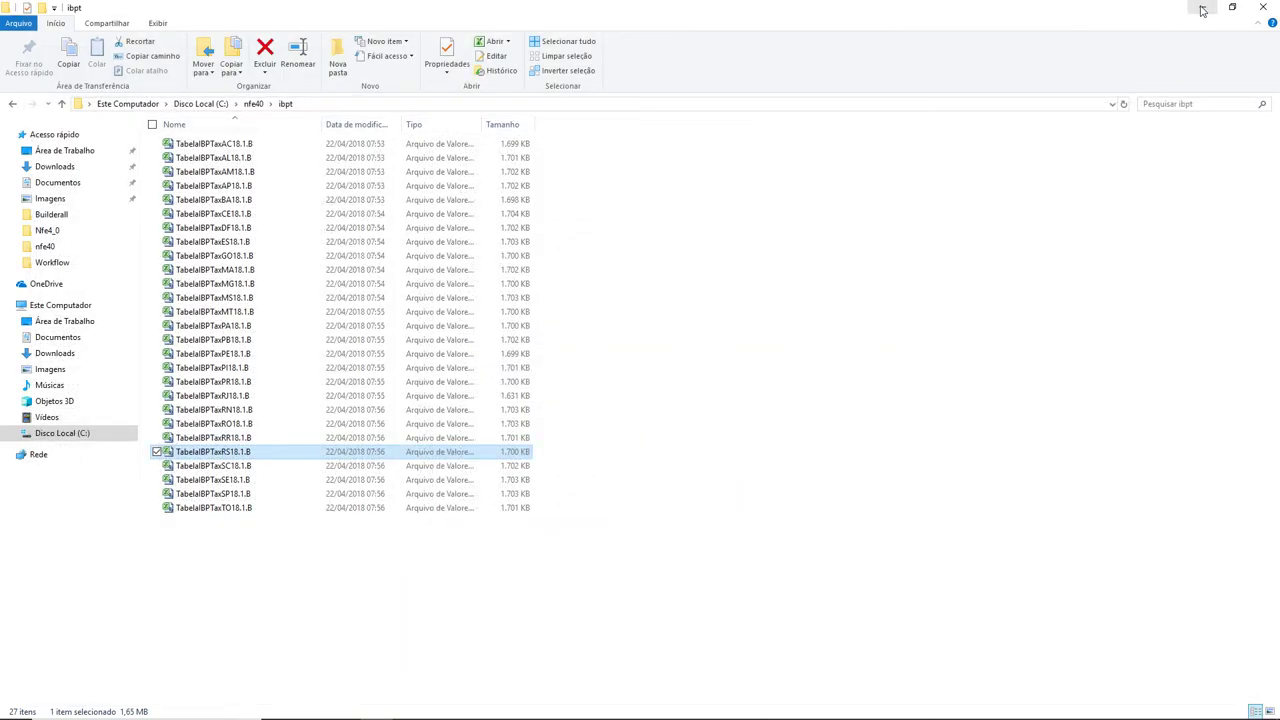
# - Minimize File Explorer and close the product maintenance form in the NFe system
pyautogui.click(1203, 10)
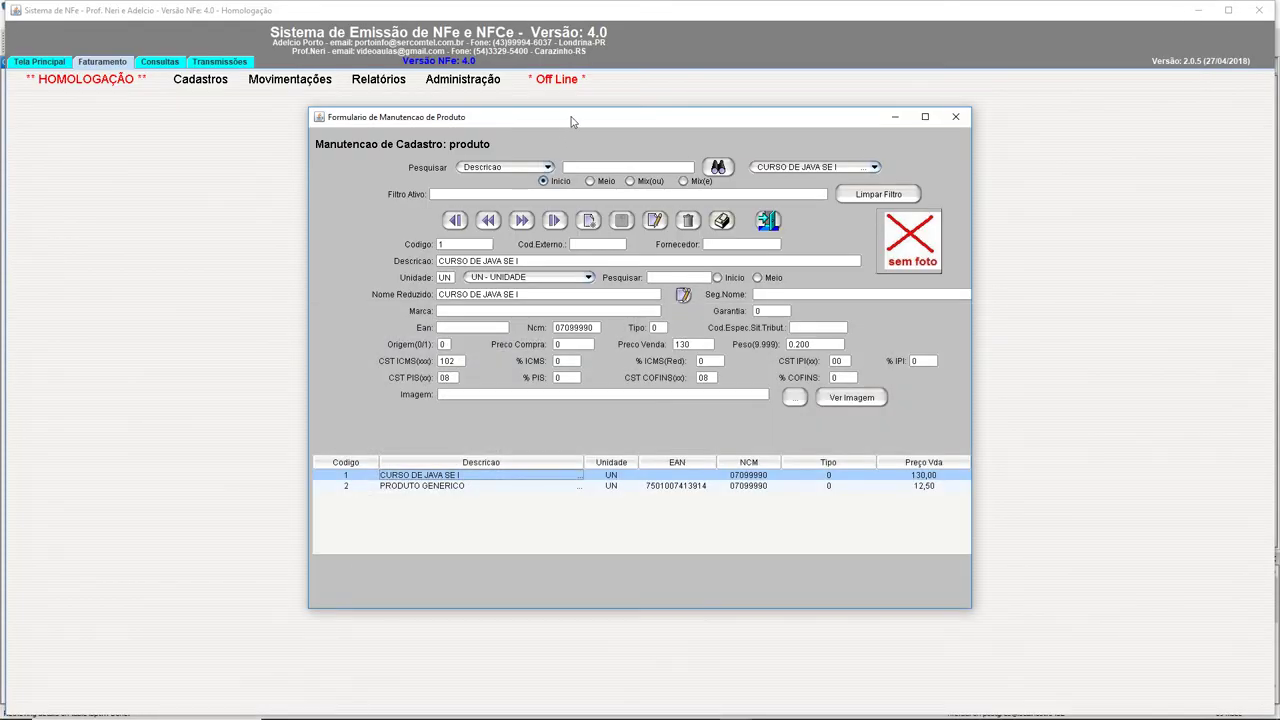
pyautogui.moveTo(568, 124); pyautogui.dragTo(516, 192)
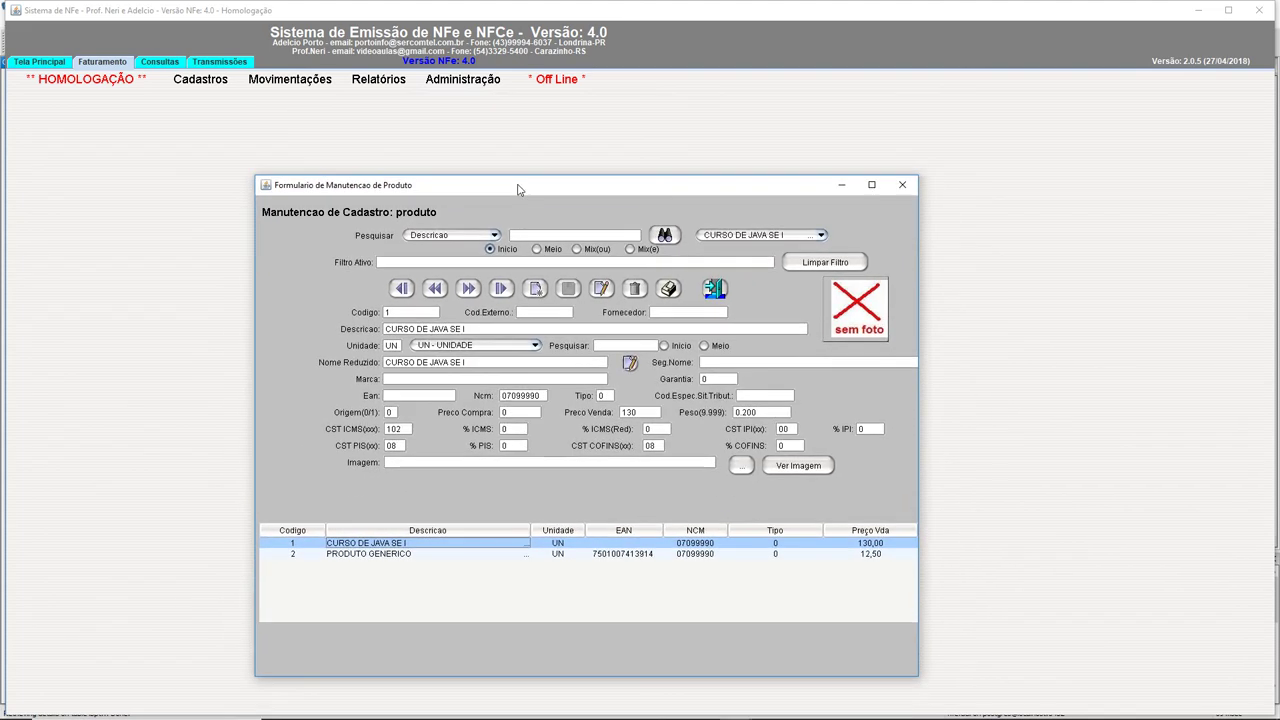
pyautogui.click(903, 186)
pyautogui.click(195, 82)
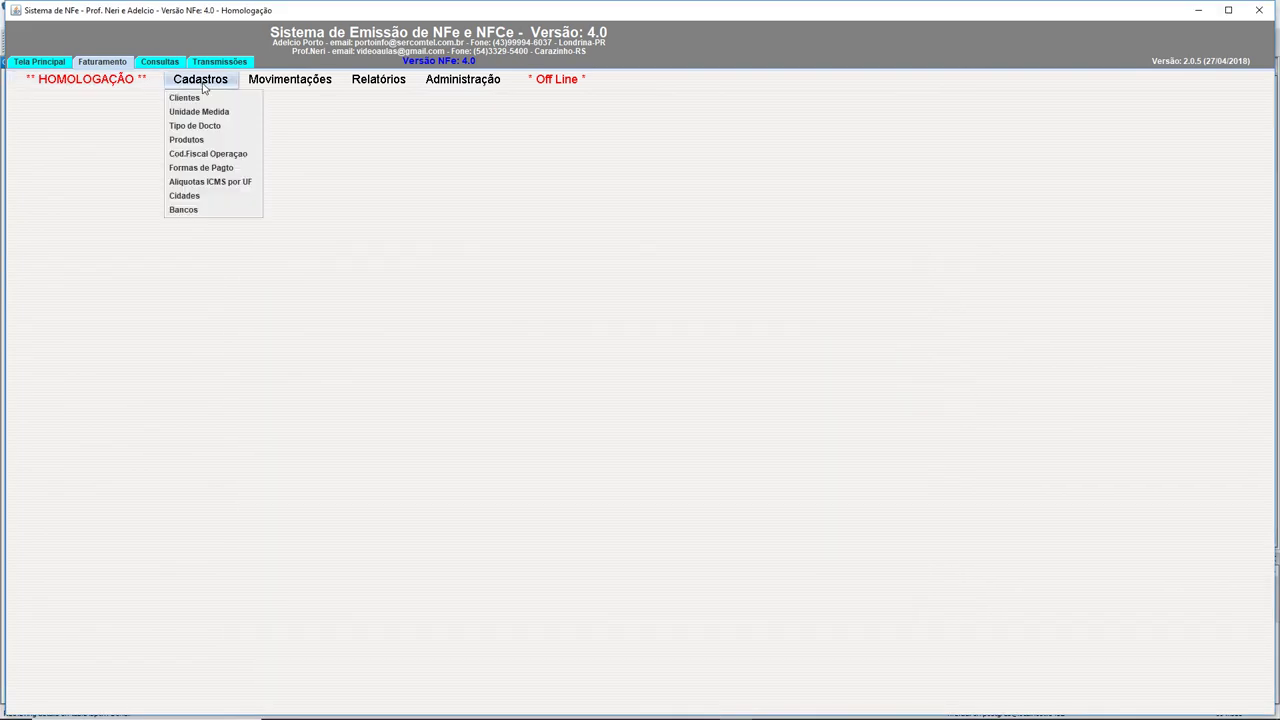
pyautogui.moveTo(290, 80)
pyautogui.click(758, 259)
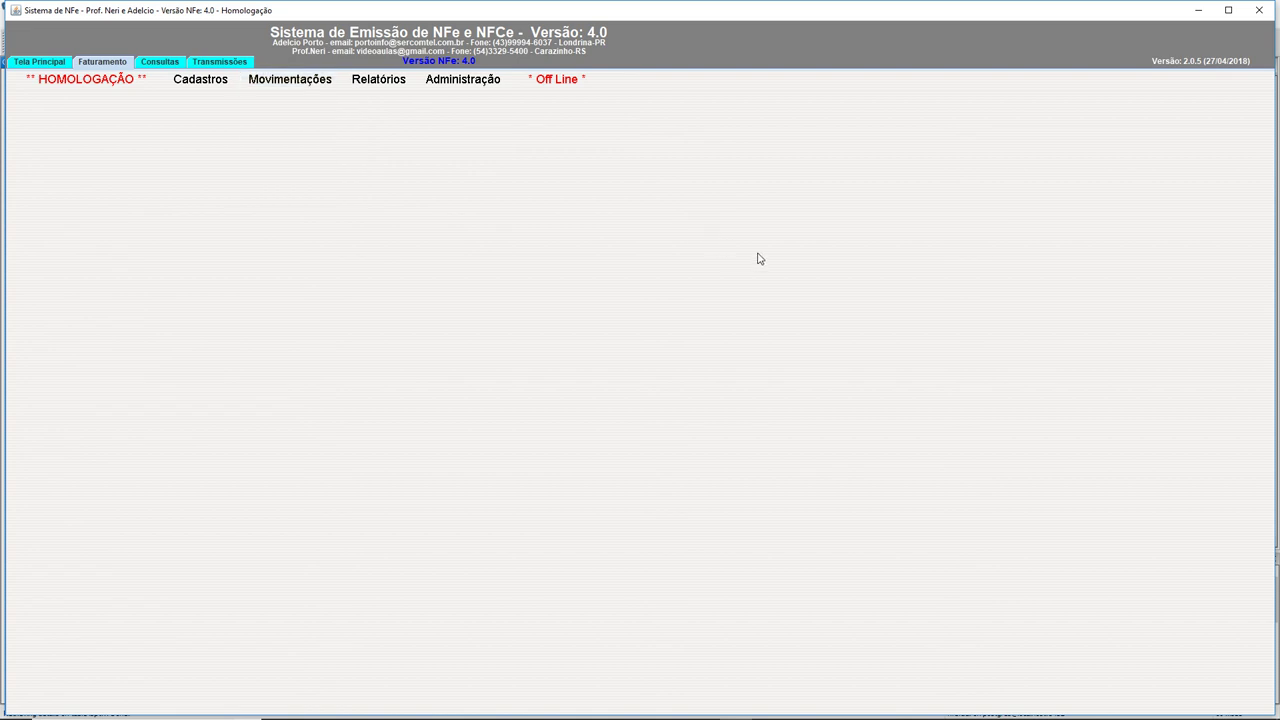